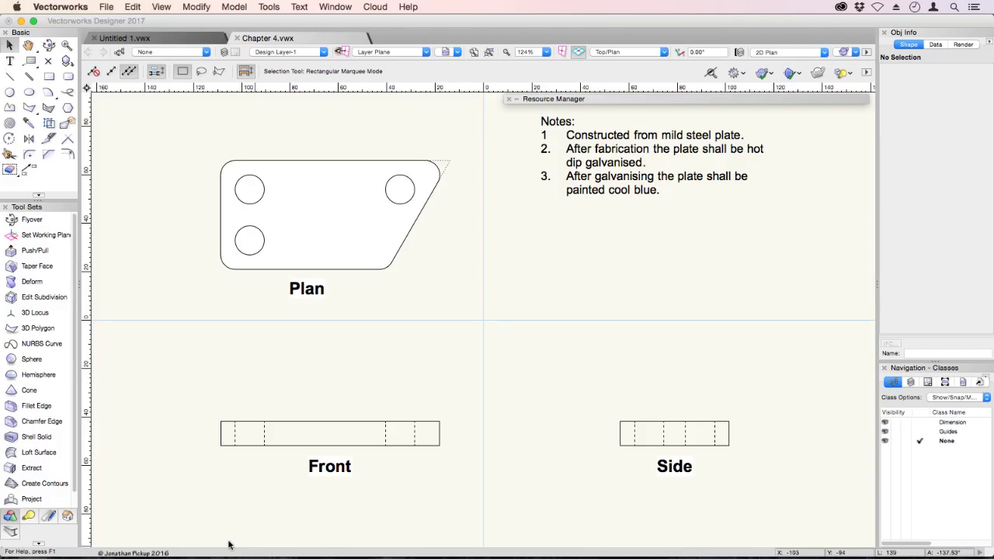
Step: Show the Dims/Notes tool set in the Tool Sets palette
left_click(48, 516)
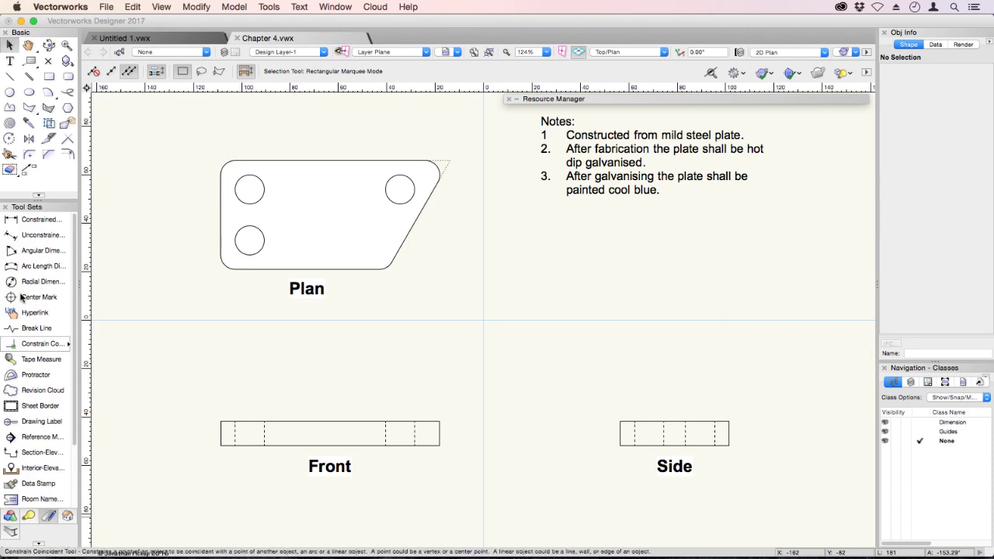
Step: Draw the 95 width dimension above and the 45 height dimension left of the Plan view
left_click(31, 222)
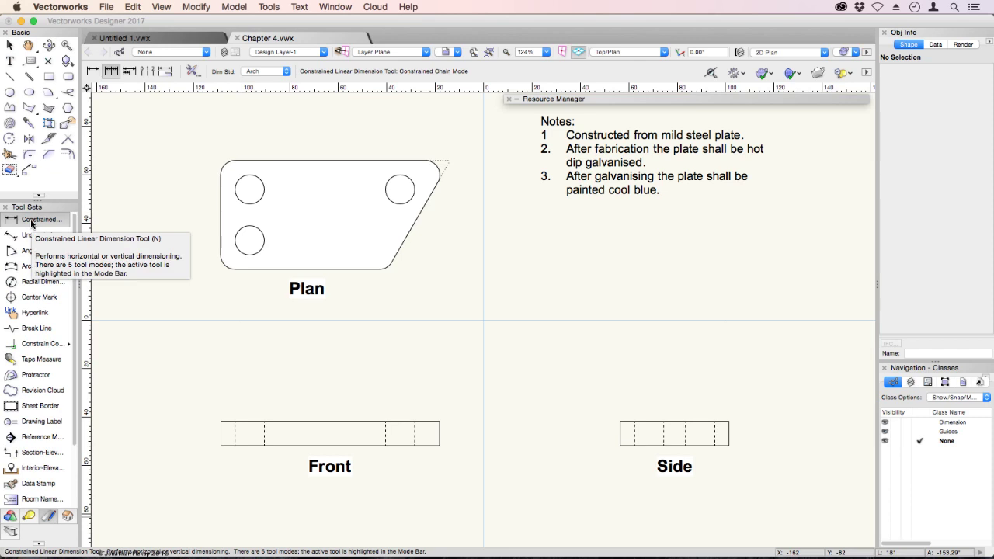
left_click(93, 71)
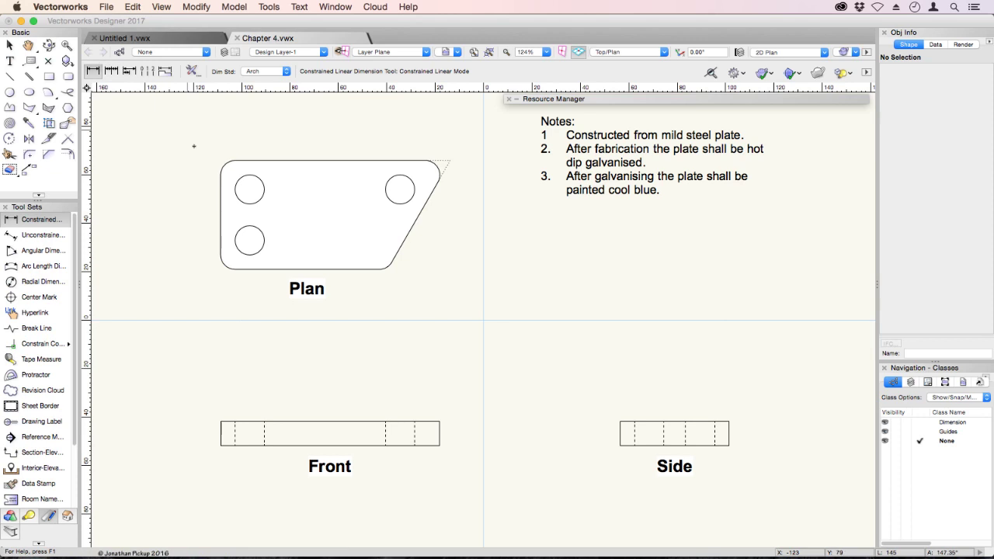
left_click(221, 175)
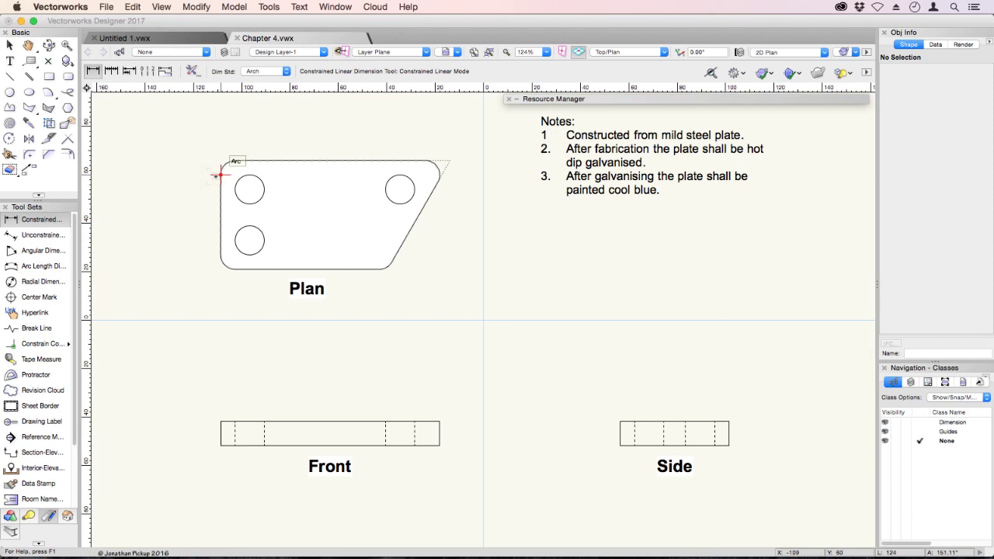
left_click(449, 160)
left_click(442, 123)
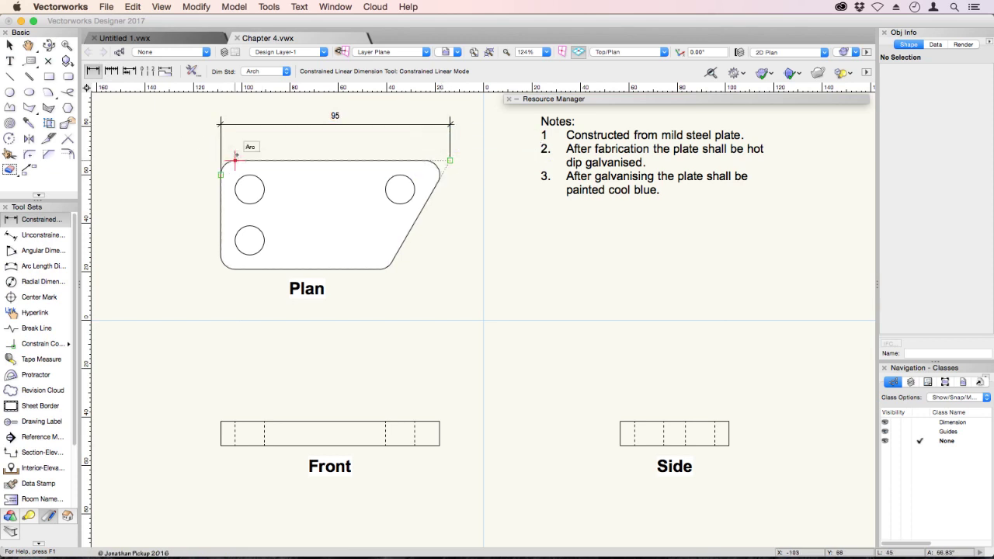
left_click(234, 161)
left_click(233, 268)
left_click(182, 268)
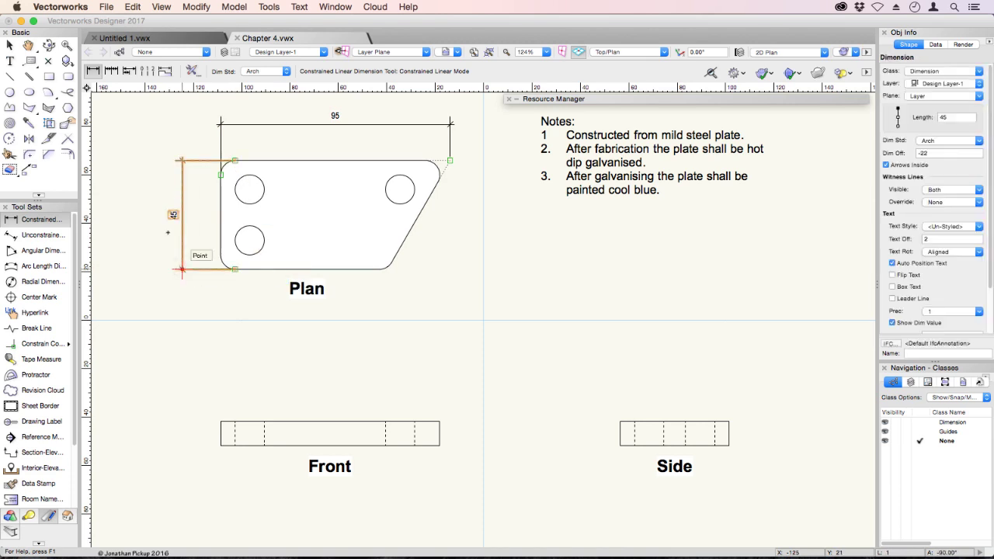
Step: Chain 12, 21, 12 dimensions from the top edge through the left hole centres
left_click(113, 70)
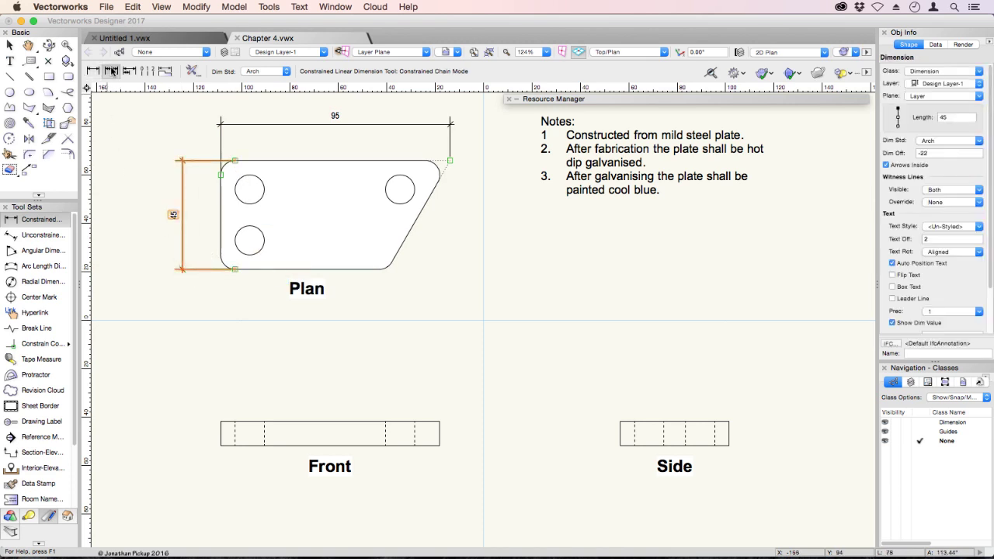
left_click(235, 160)
left_click(249, 189)
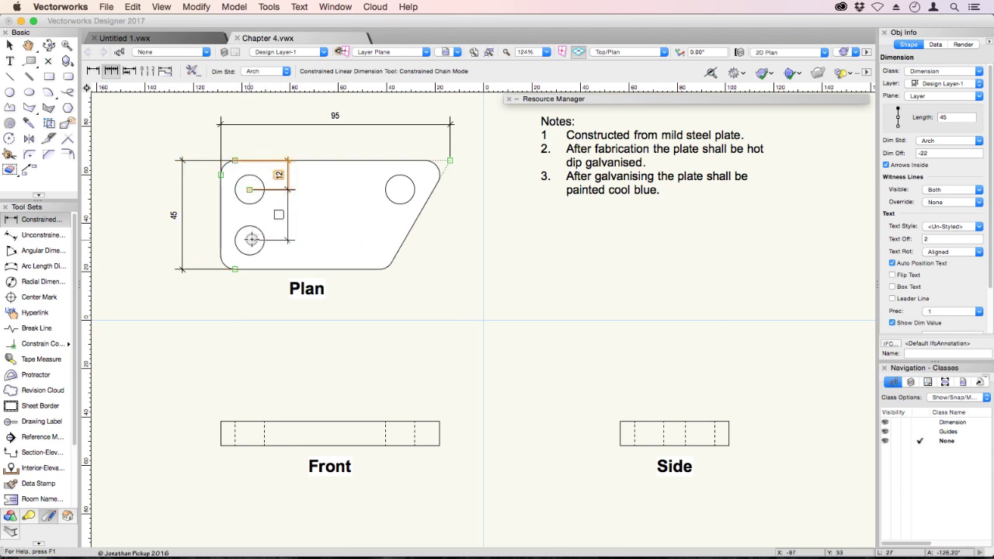
left_click(248, 240)
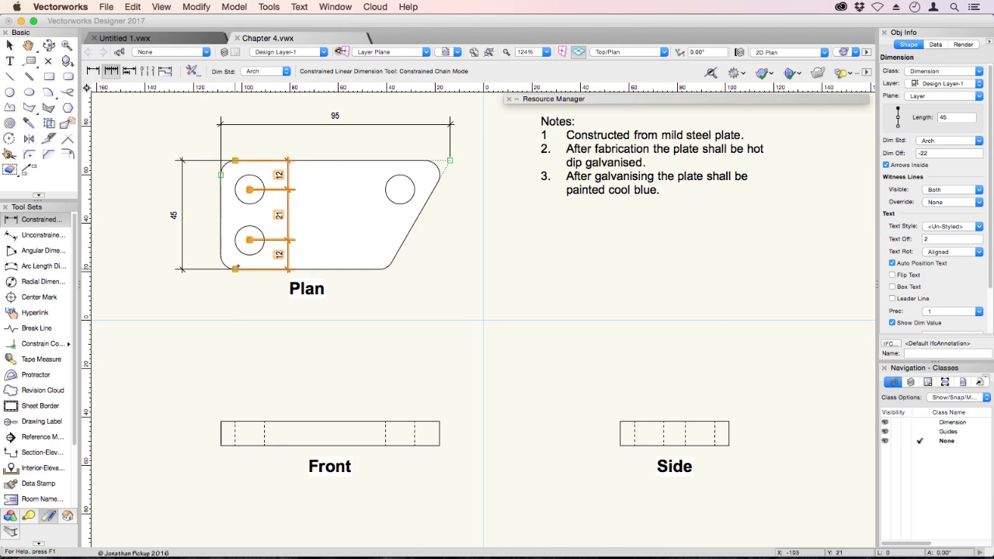
double_click(236, 269)
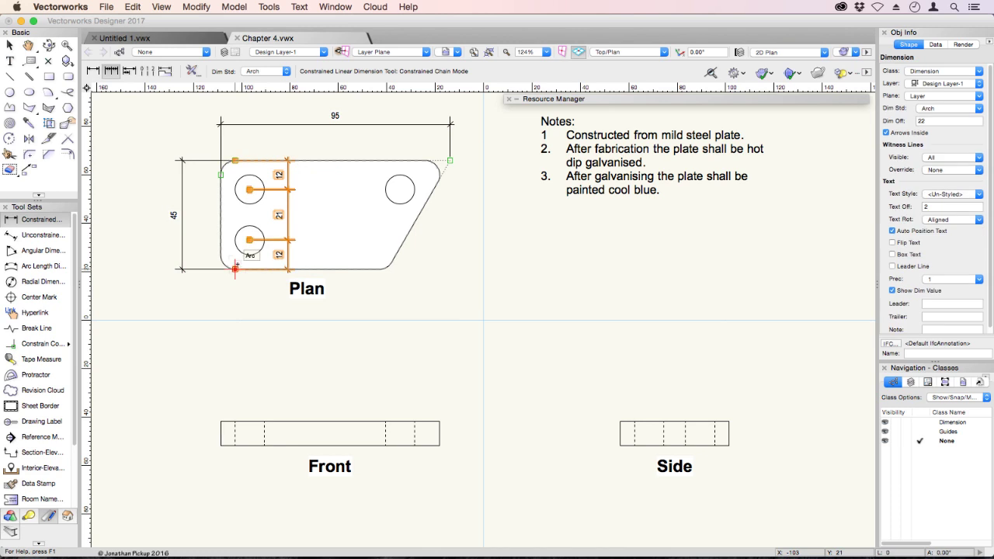
left_click(129, 71)
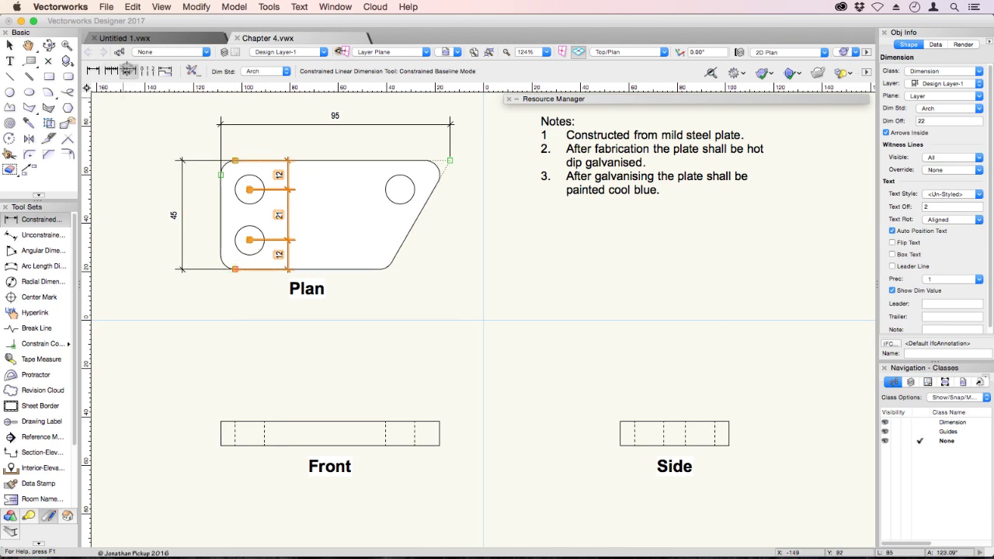
left_click(235, 421)
left_click(231, 396)
left_click(264, 422)
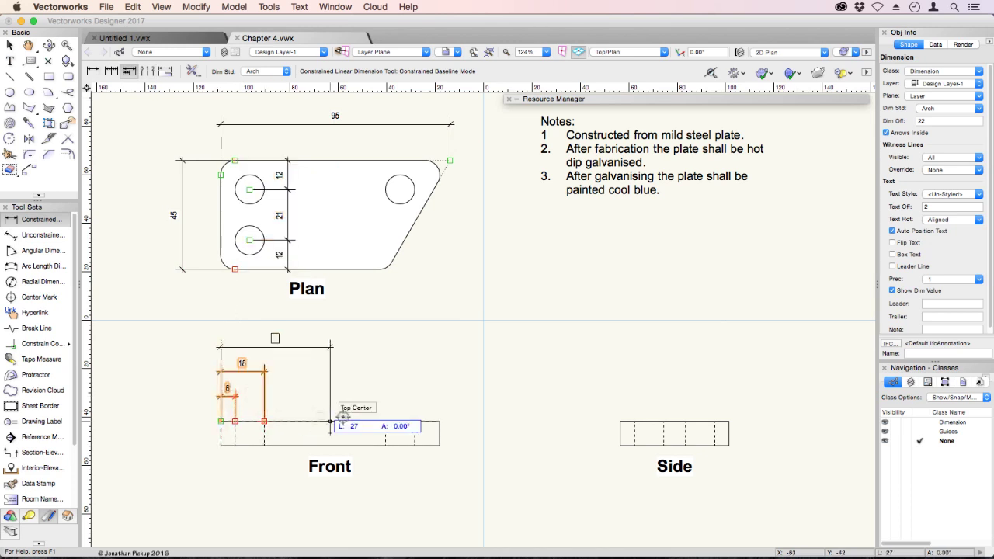
left_click(385, 422)
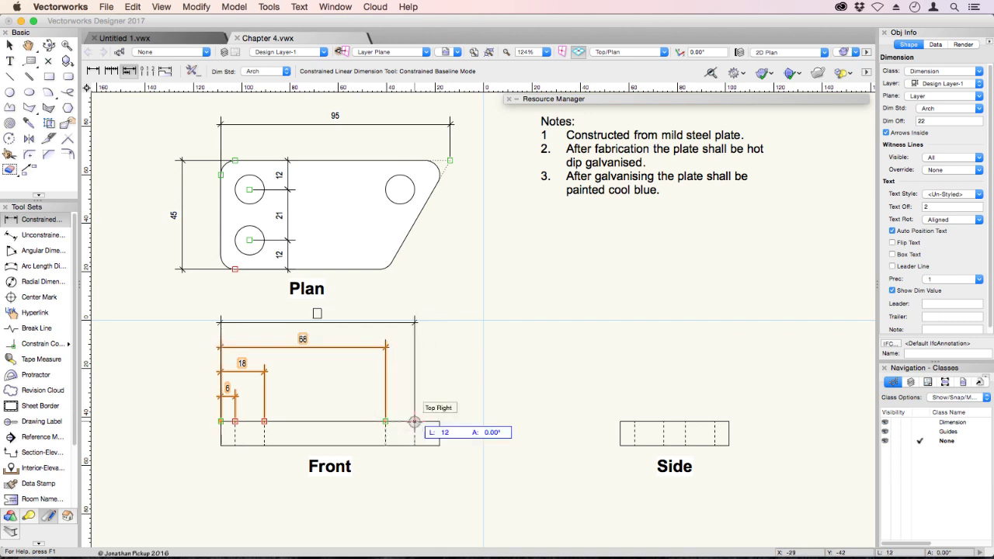
left_click(415, 421)
left_click(439, 422)
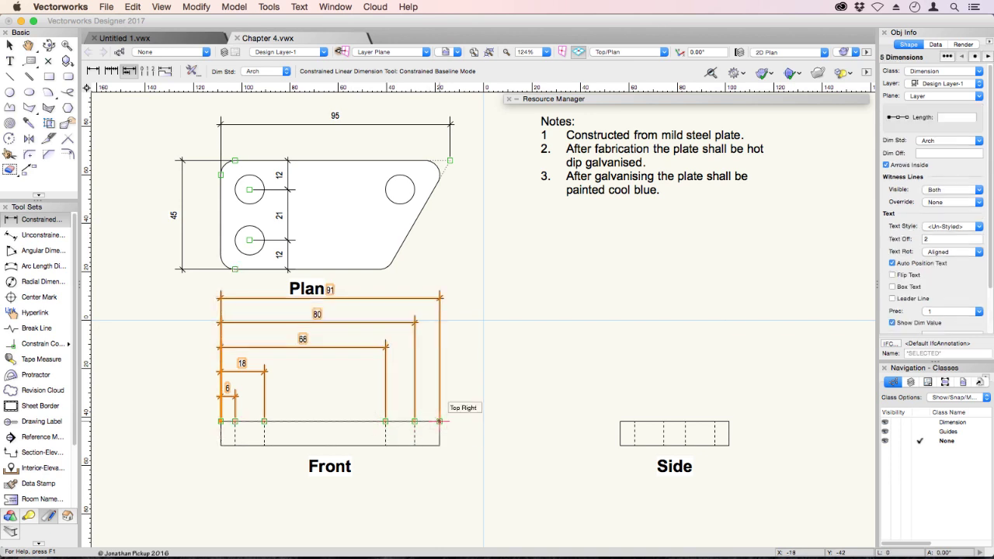
key("Delete")
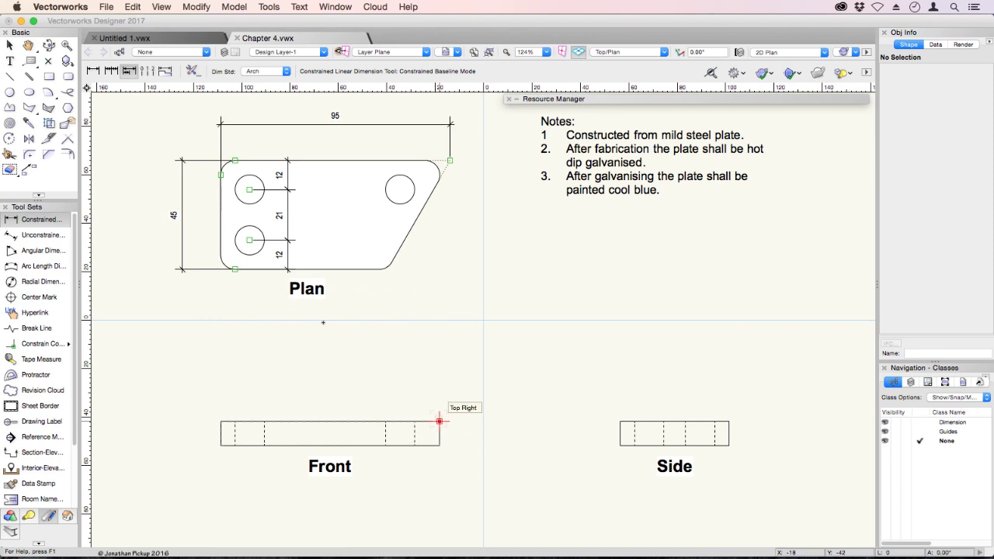
left_click(145, 70)
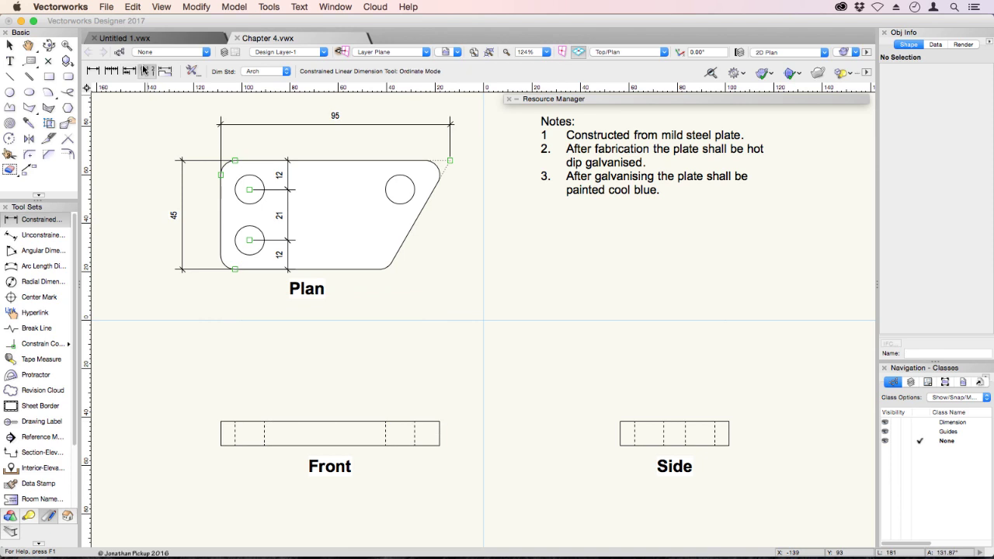
left_click(221, 422)
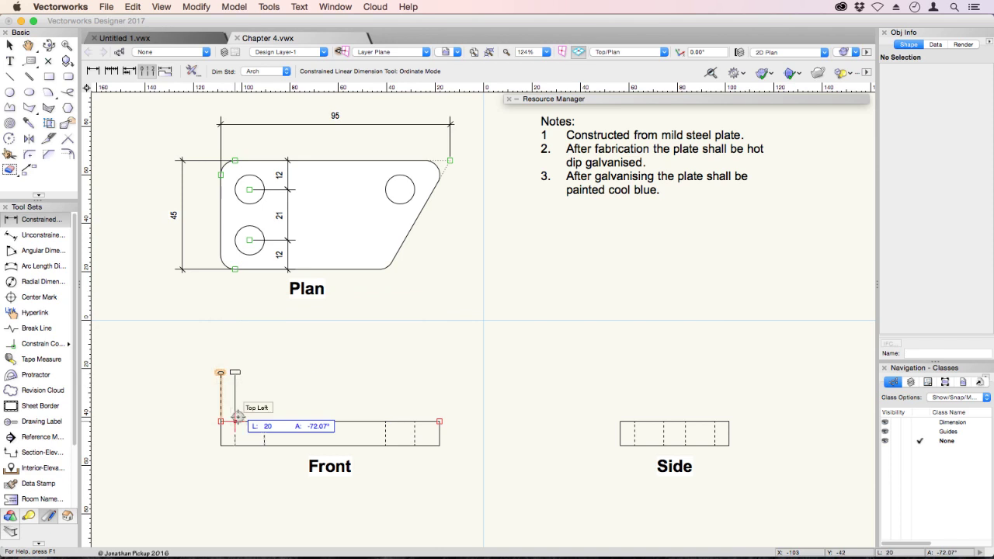
left_click(236, 421)
left_click(264, 421)
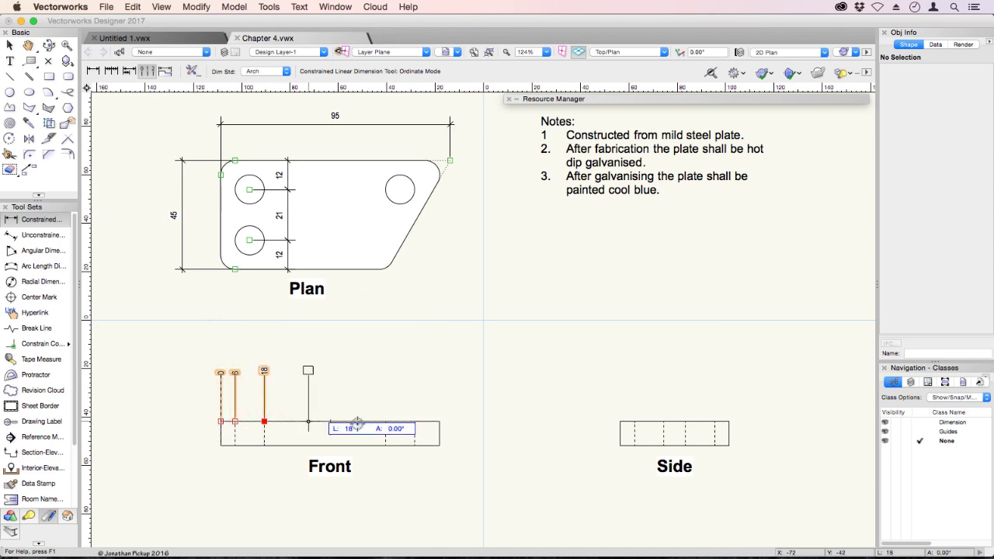
left_click(385, 422)
left_click(414, 422)
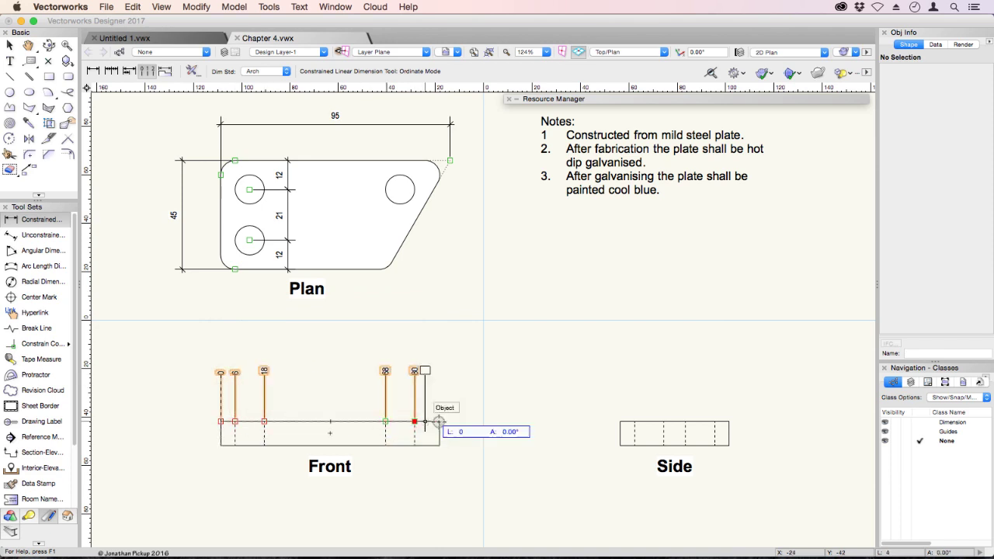
double_click(439, 422)
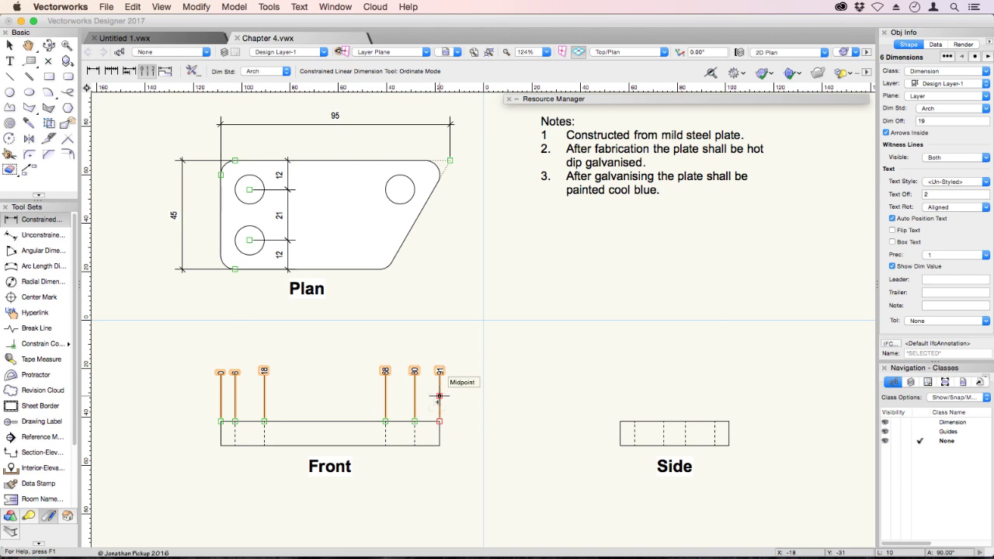
key("Delete")
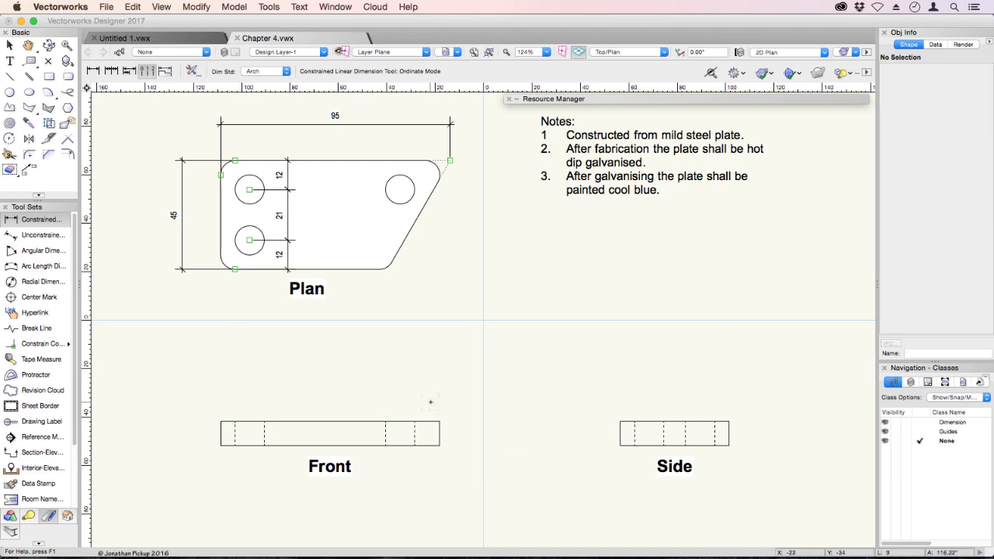
Step: Check the chain preferences and standards list unchanged, then select the 95 dimension
left_click(192, 71)
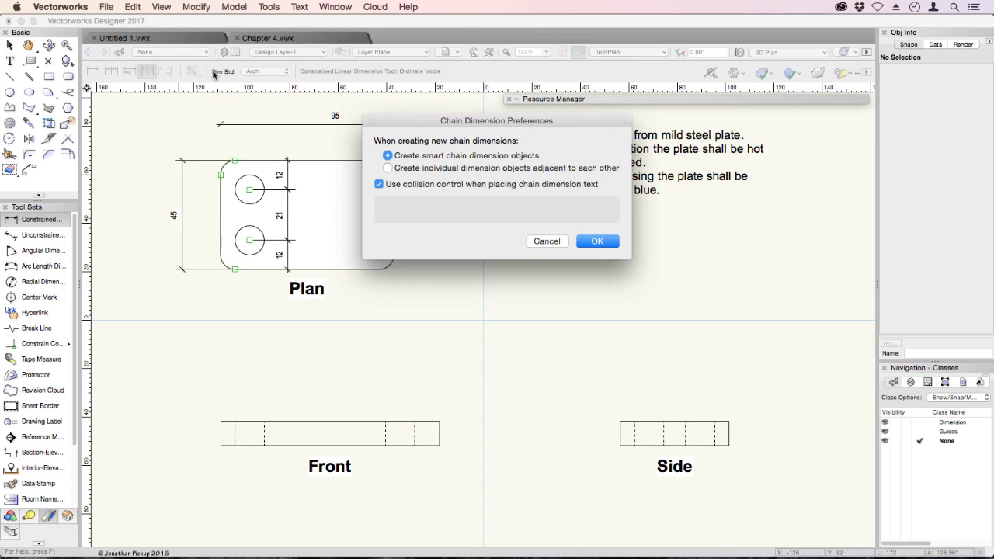
left_click(545, 242)
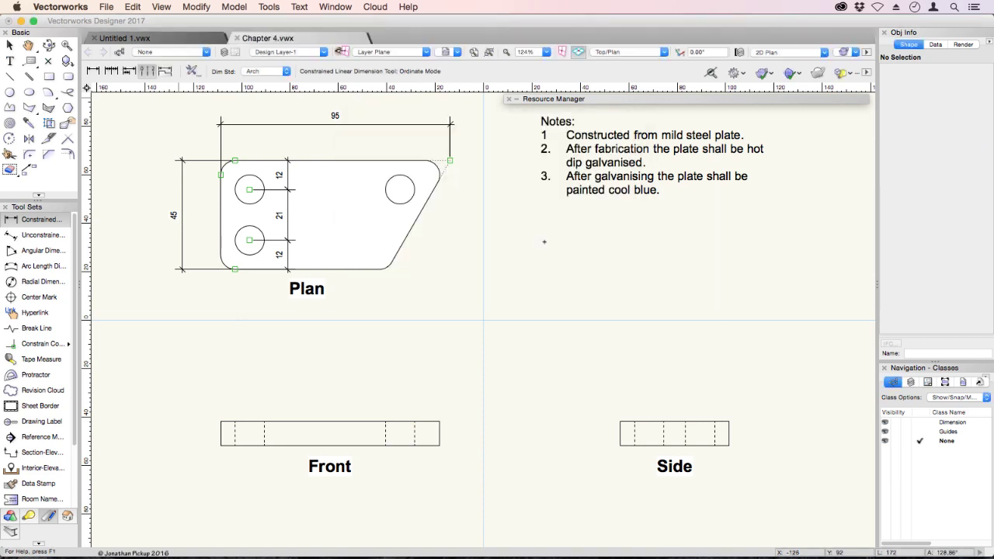
left_click(270, 71)
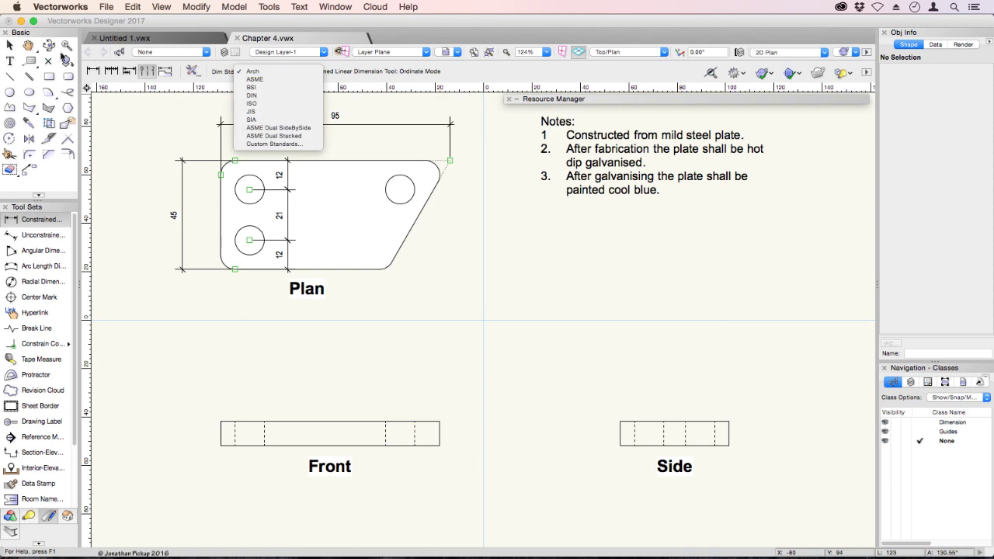
left_click(10, 45)
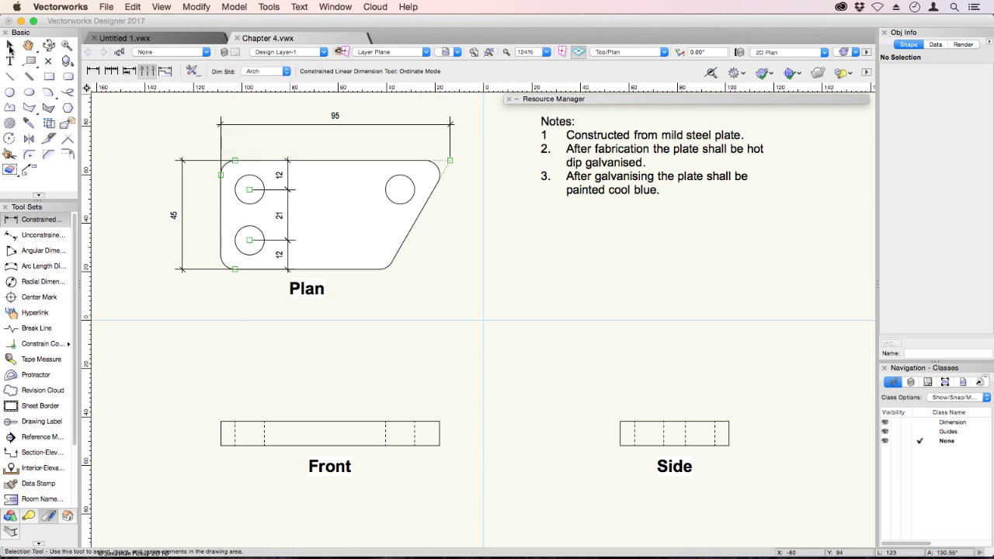
left_click(10, 45)
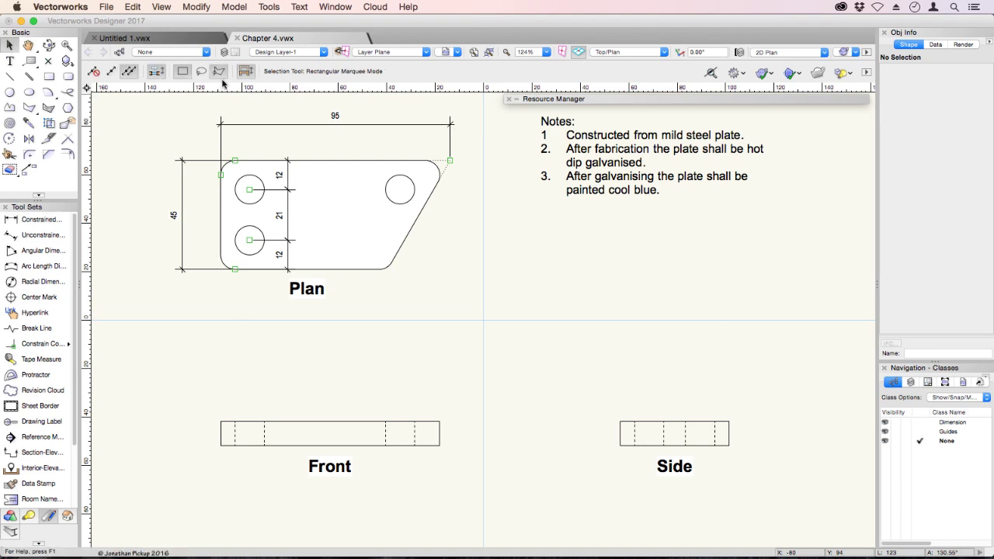
left_click(309, 123)
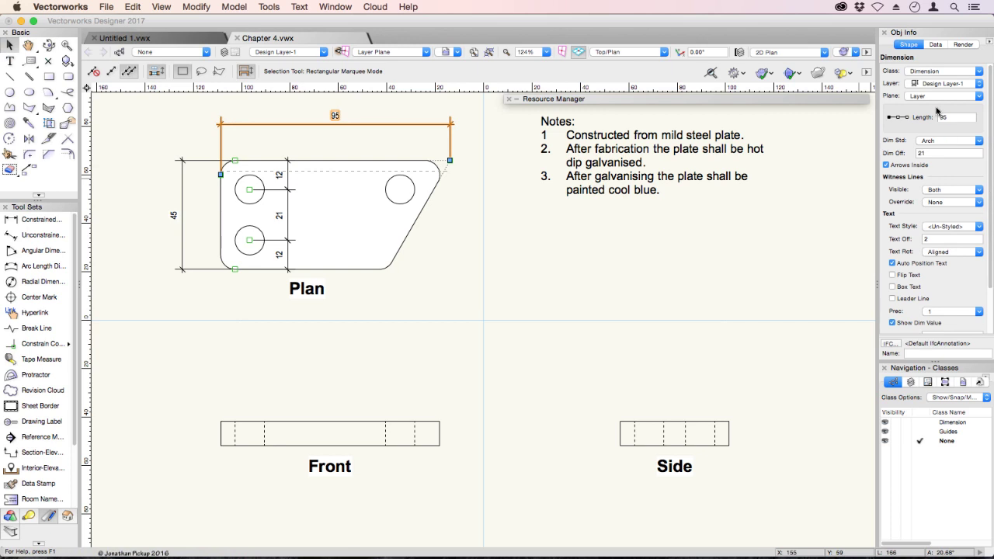
Step: Try the ASME, BSI and JIS standards on the 95 dimension, then return it to Arch
left_click(944, 143)
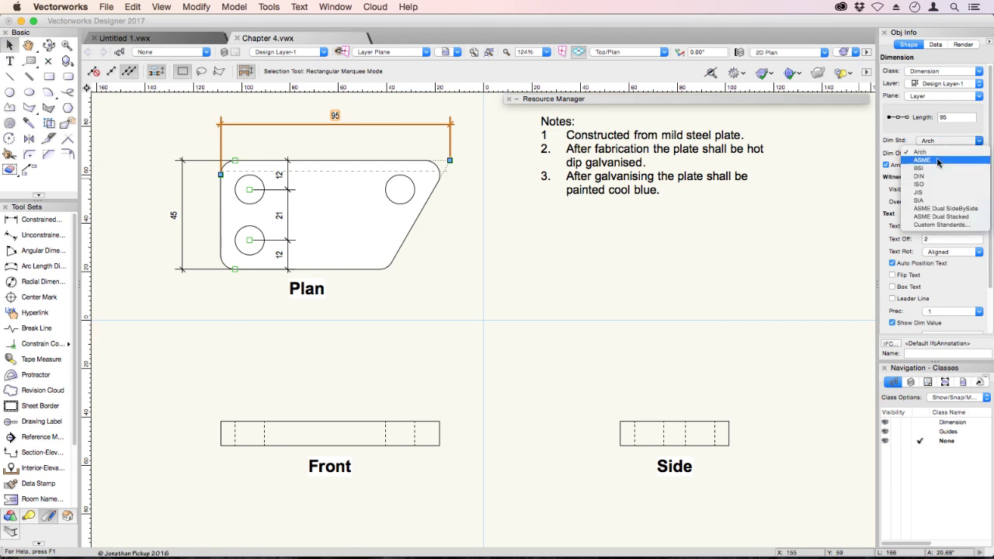
left_click(938, 153)
left_click(936, 142)
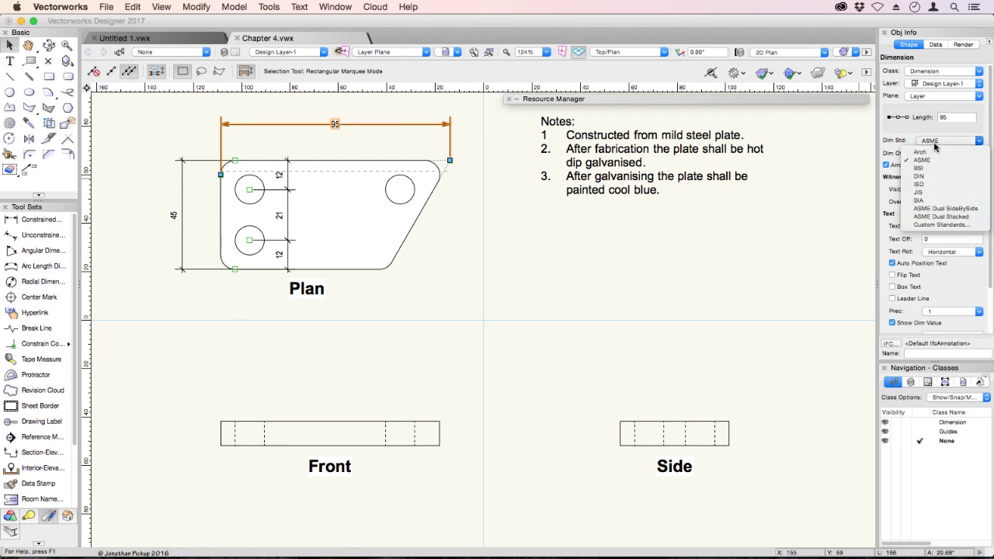
left_click(936, 163)
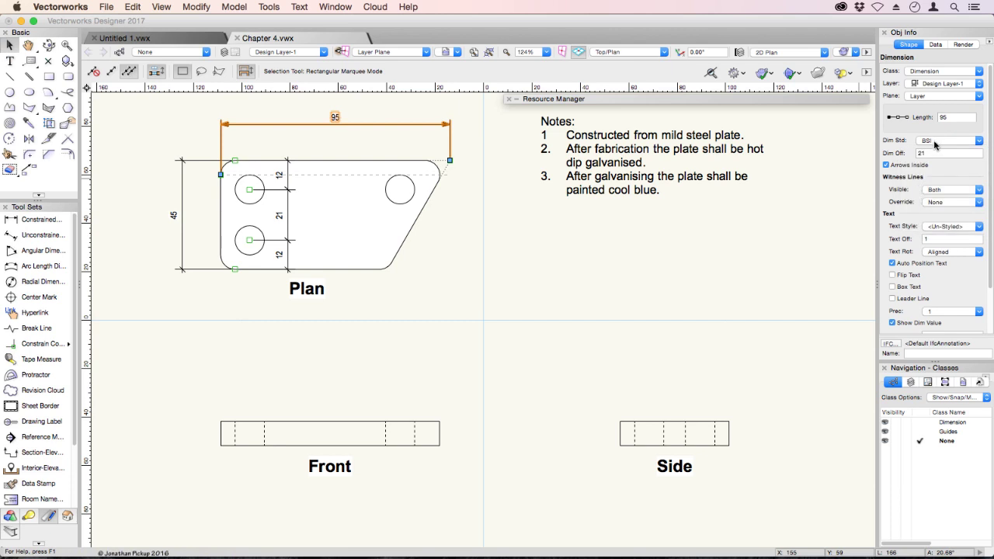
left_click(935, 151)
left_click(927, 196)
left_click(923, 140)
left_click(921, 152)
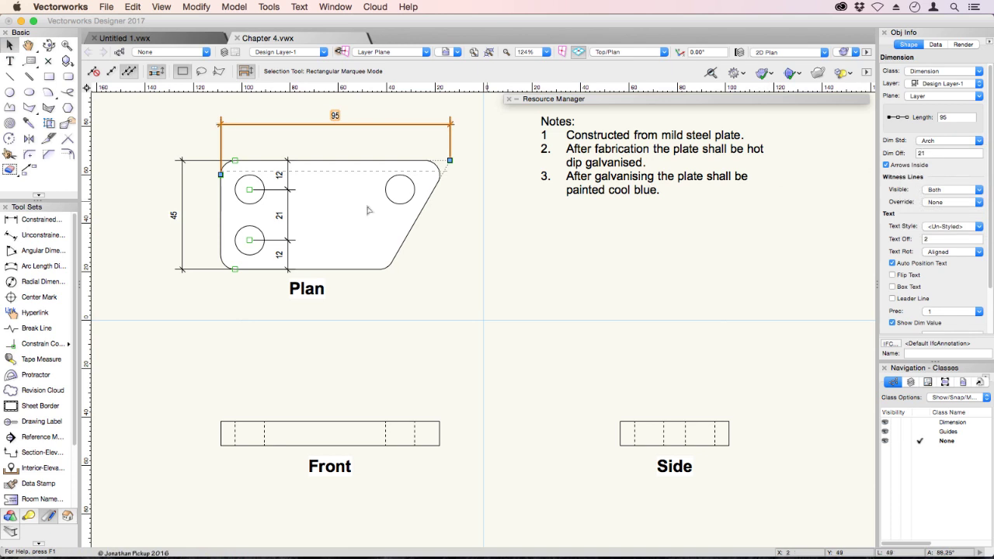
Step: Set the 12/21/12 chain's text style to Arial 10 pt after briefly trying Arial 20 pt
left_click(279, 218)
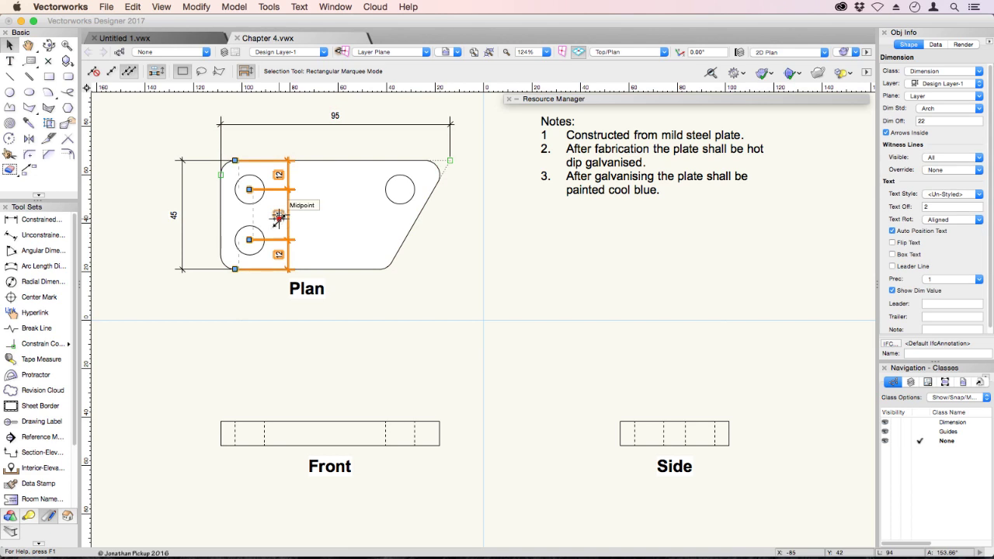
left_click(963, 194)
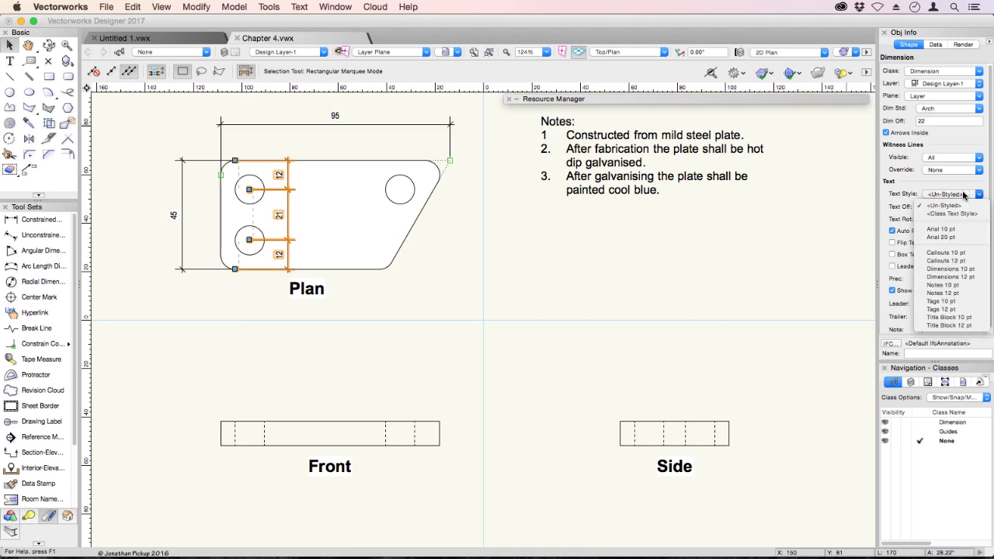
left_click(953, 230)
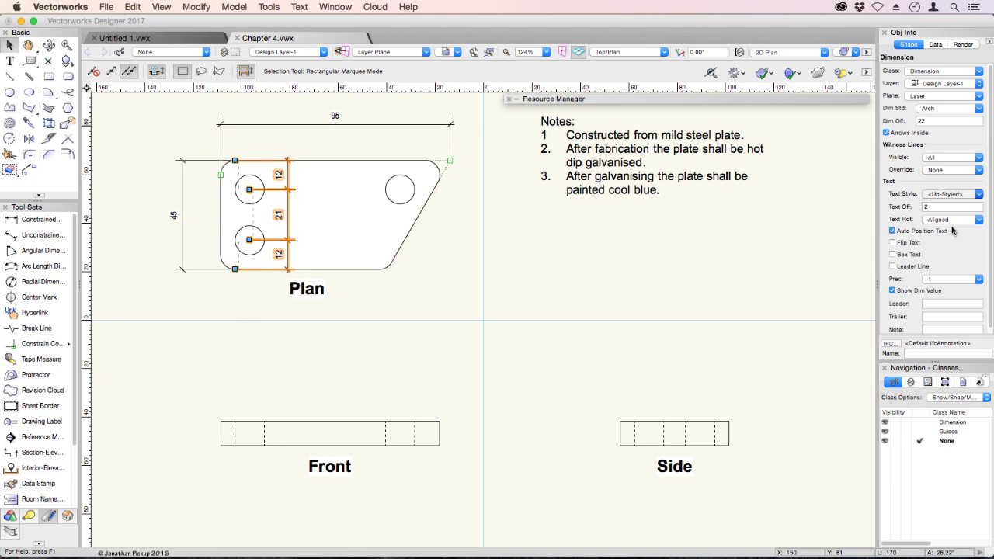
left_click(945, 194)
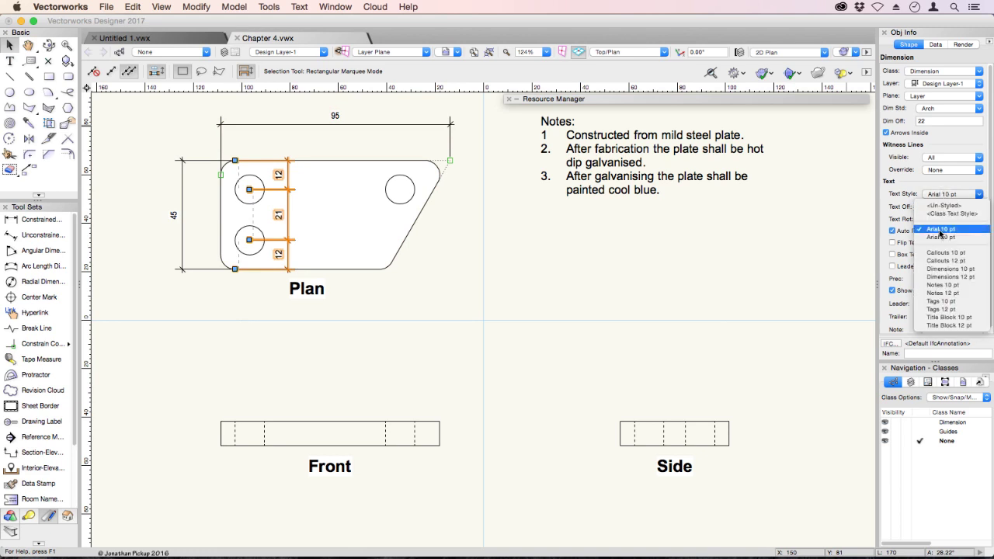
left_click(939, 237)
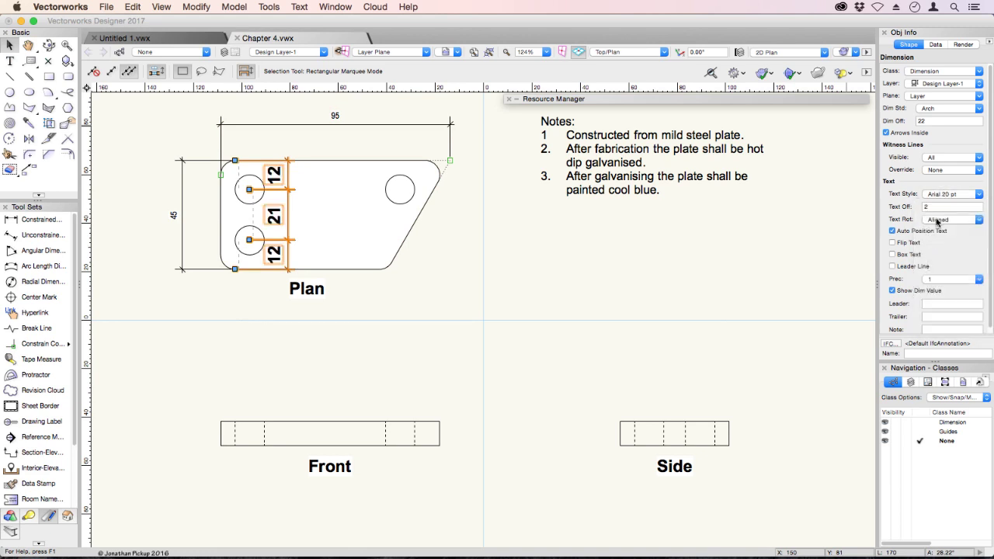
left_click(937, 194)
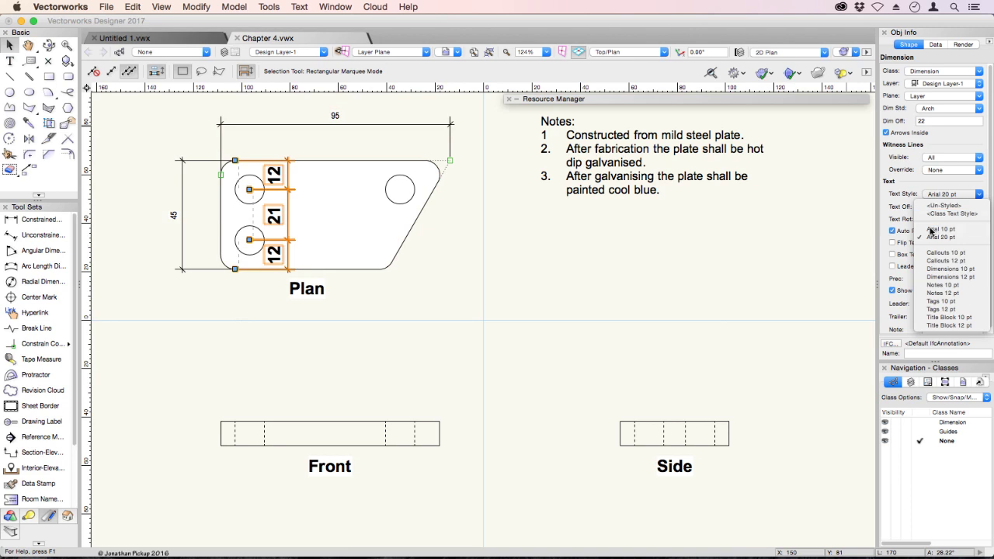
left_click(932, 231)
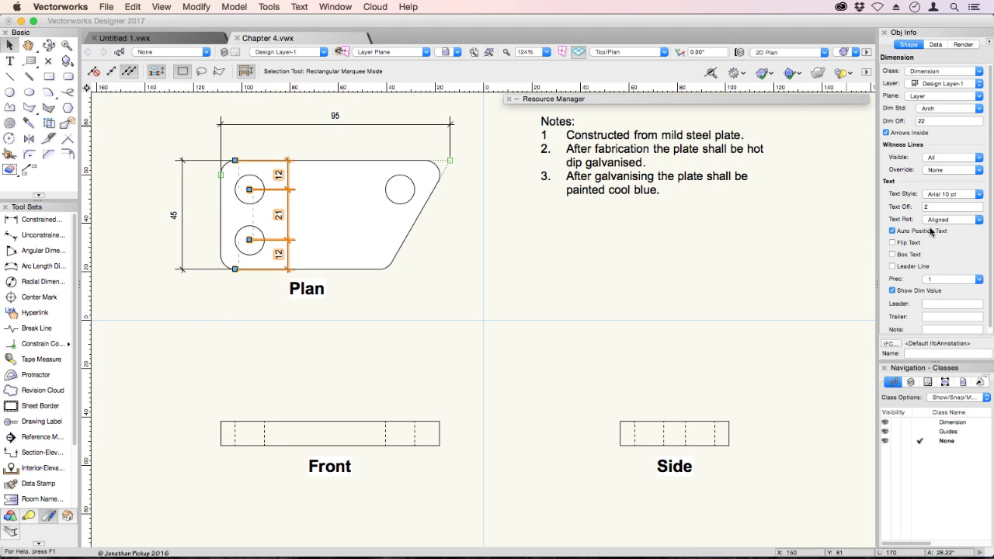
right_click(280, 215)
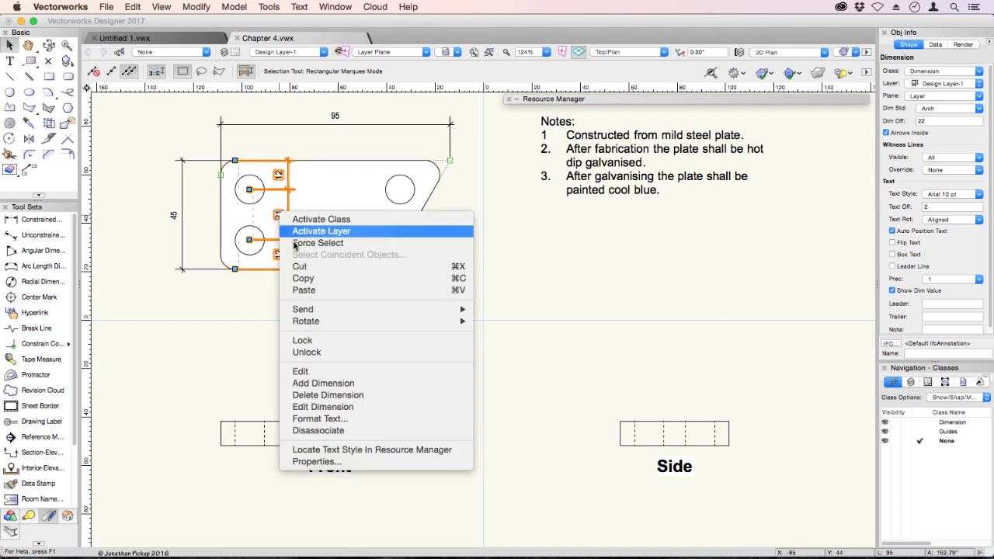
left_click(301, 383)
left_click(262, 307)
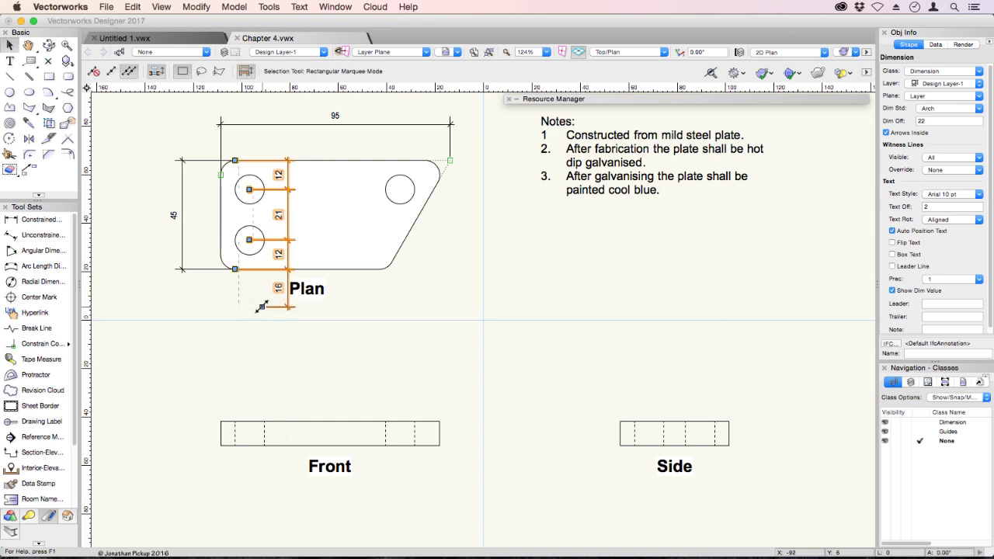
right_click(276, 285)
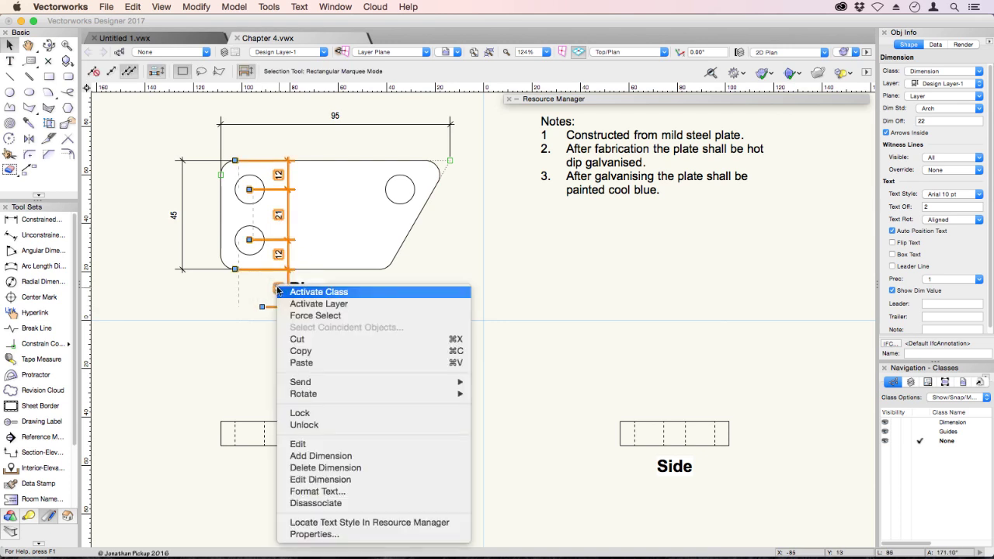
left_click(297, 470)
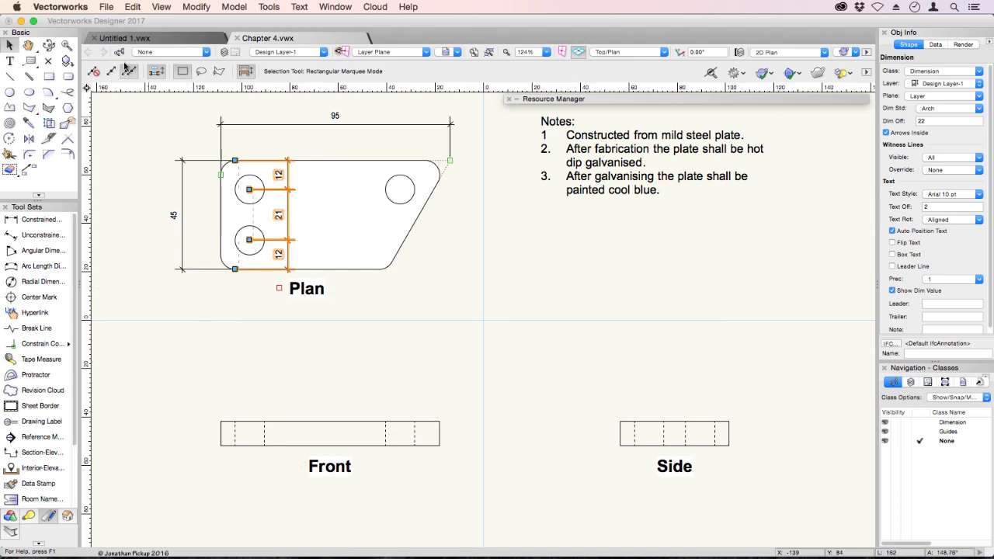
Step: Offset the witness lines from the plate by 6 on the 95 dimension and 10 on the 45
left_click(322, 115)
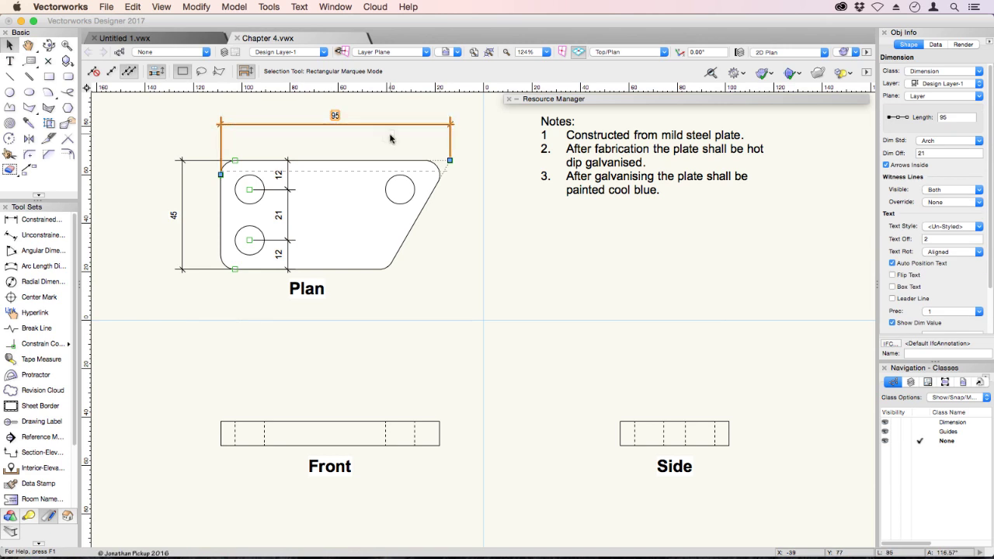
left_click_drag(391, 123, 335, 114)
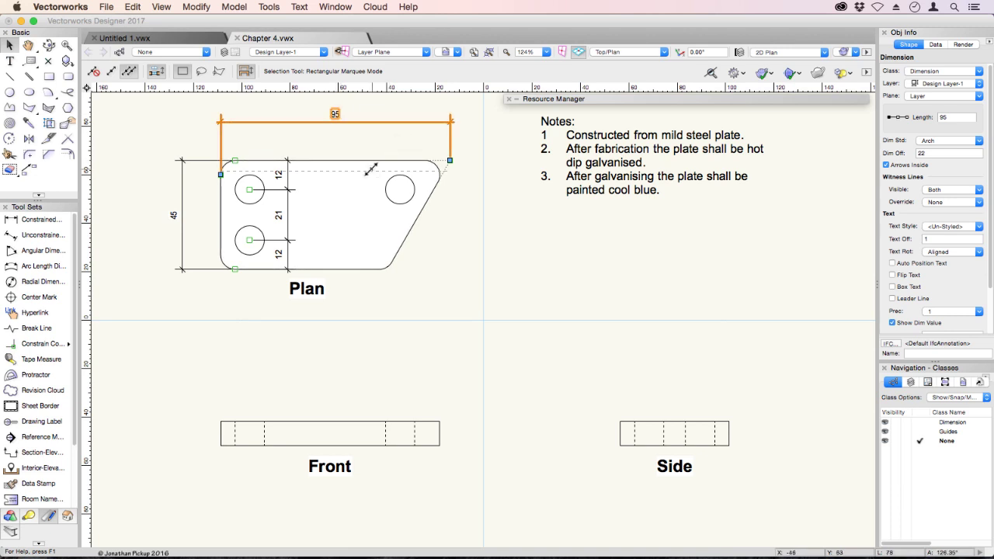
left_click_drag(358, 163, 354, 141)
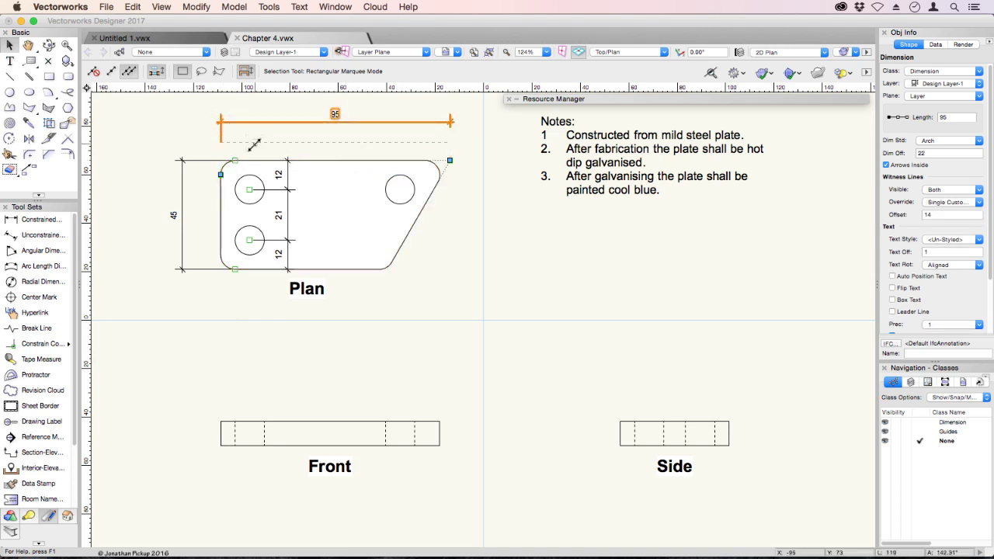
left_click_drag(220, 142, 226, 166)
left_click_drag(327, 157, 331, 146)
left_click(182, 215)
left_click_drag(230, 211, 211, 215)
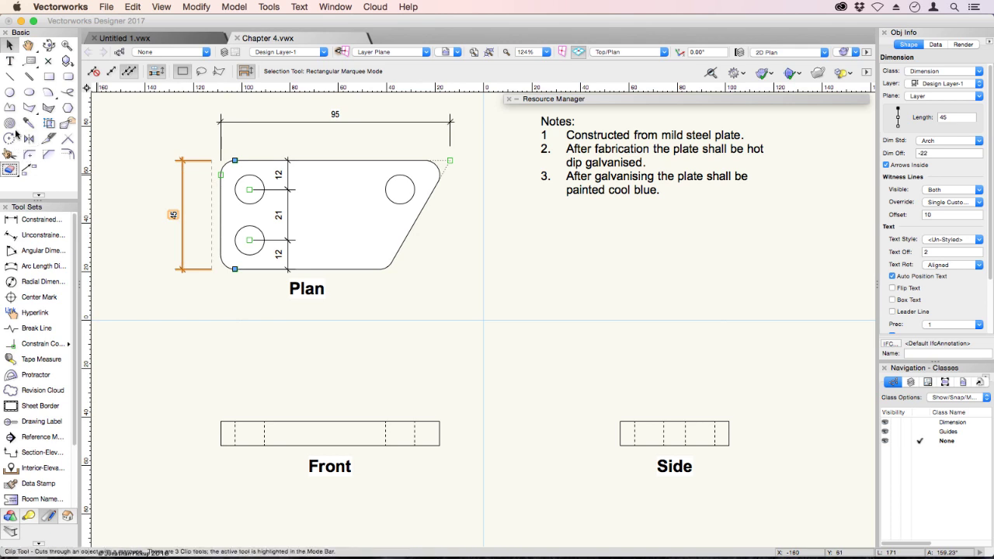
Step: Chain 6, 12, 50, 12, 10 dimensions along the Front view's top edge
left_click(32, 219)
left_click(113, 70)
left_click(113, 70)
left_click(222, 422)
left_click(235, 420)
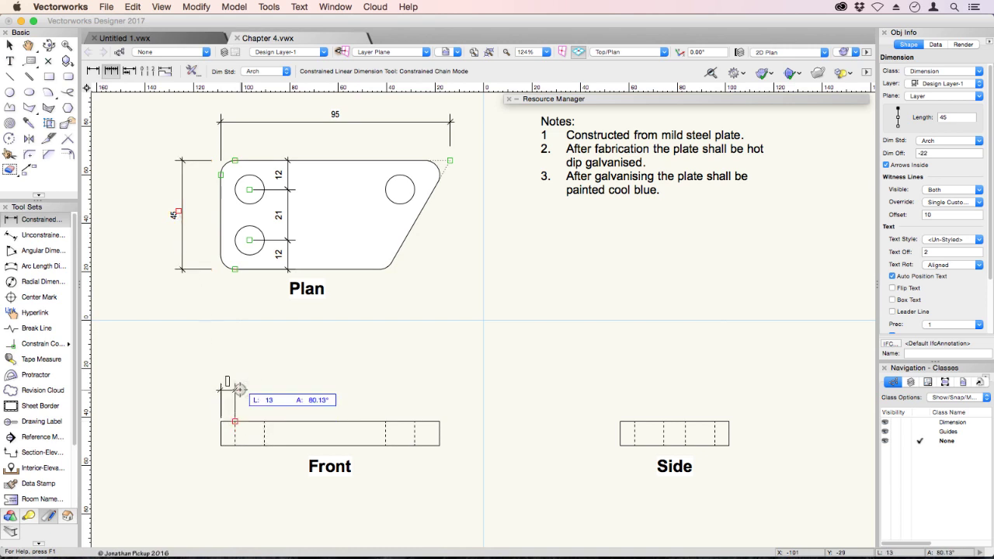
left_click(265, 421)
left_click(385, 420)
left_click(415, 421)
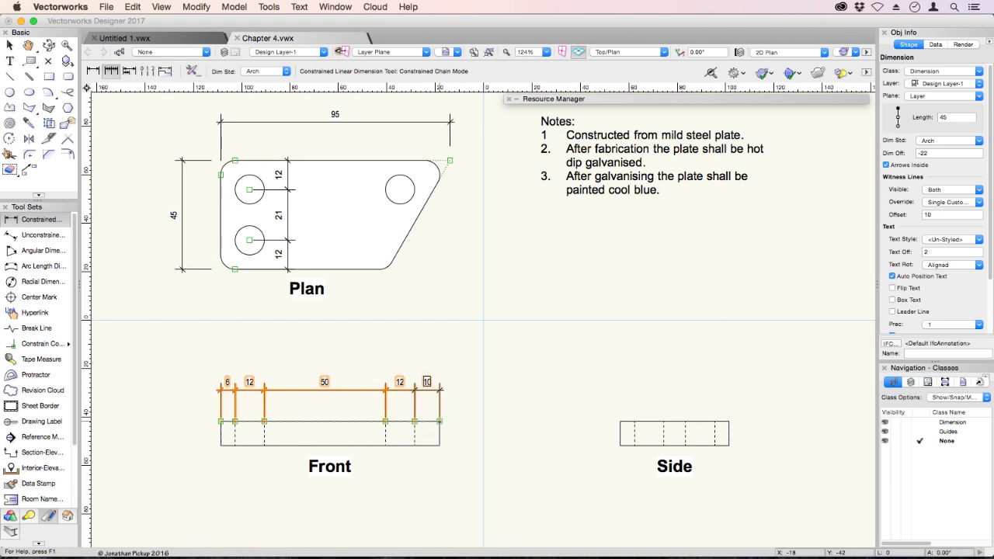
double_click(440, 420)
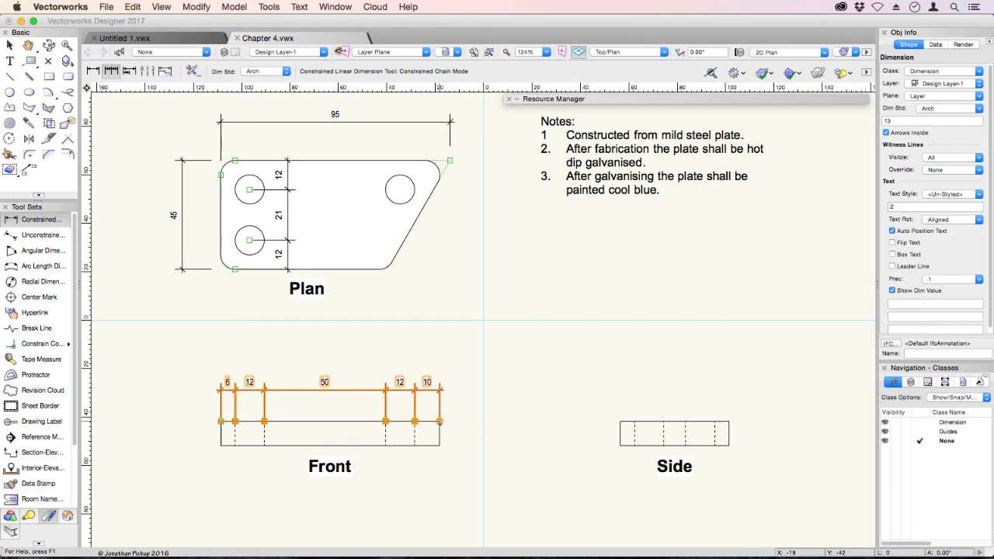
Step: Chain 6, 12, 9, 12, 6 along the Side view's top, level with the Front chain
left_click(620, 422)
left_click(635, 422)
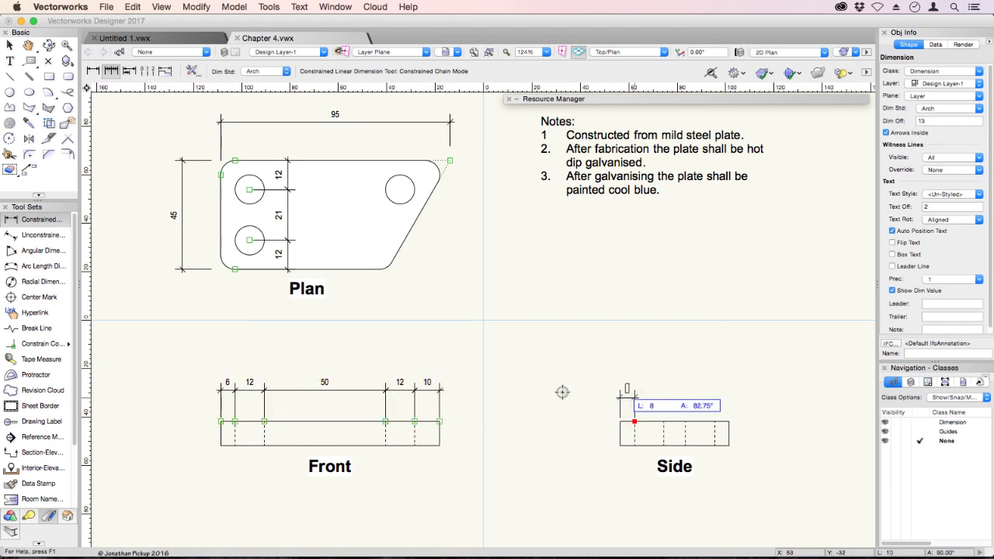
left_click(439, 389)
left_click(664, 422)
left_click(685, 422)
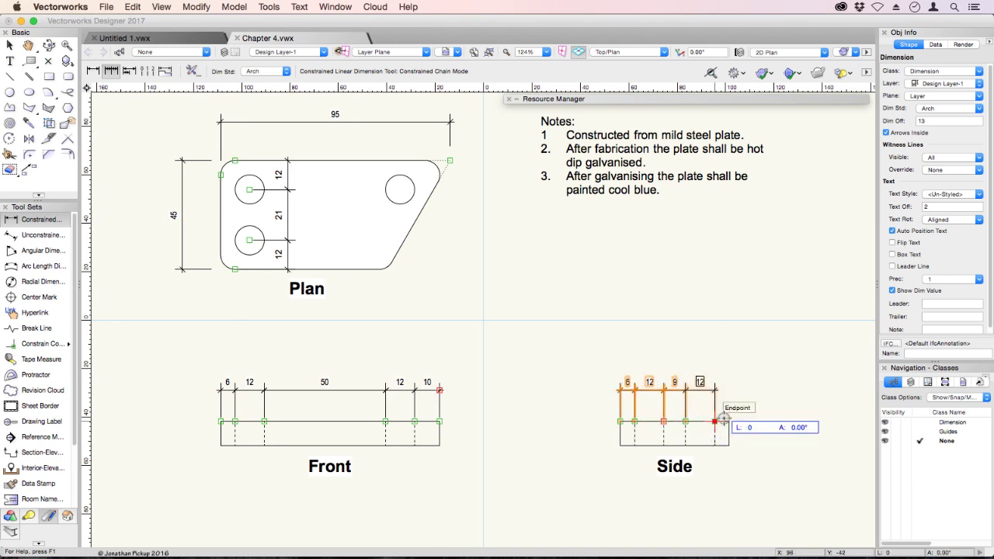
left_click(714, 421)
left_click(728, 422)
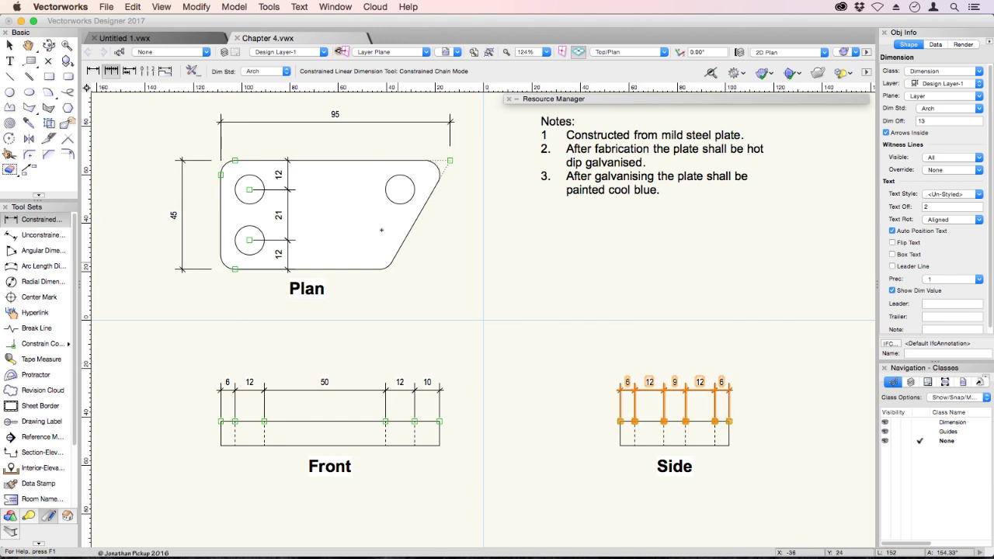
left_click(402, 189)
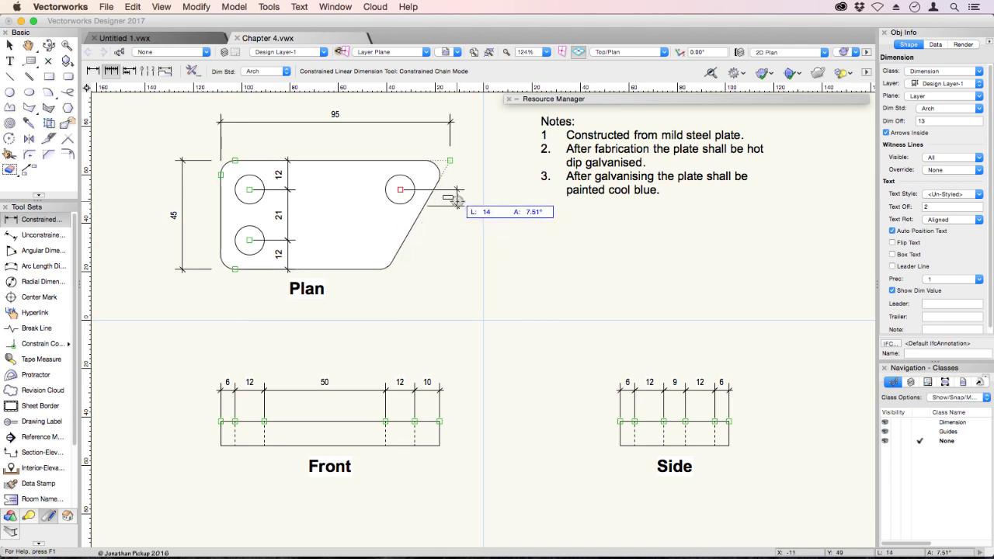
Step: Add a 12 unconstrained dimension from the right hole's centre to the angled plate edge
key("Escape")
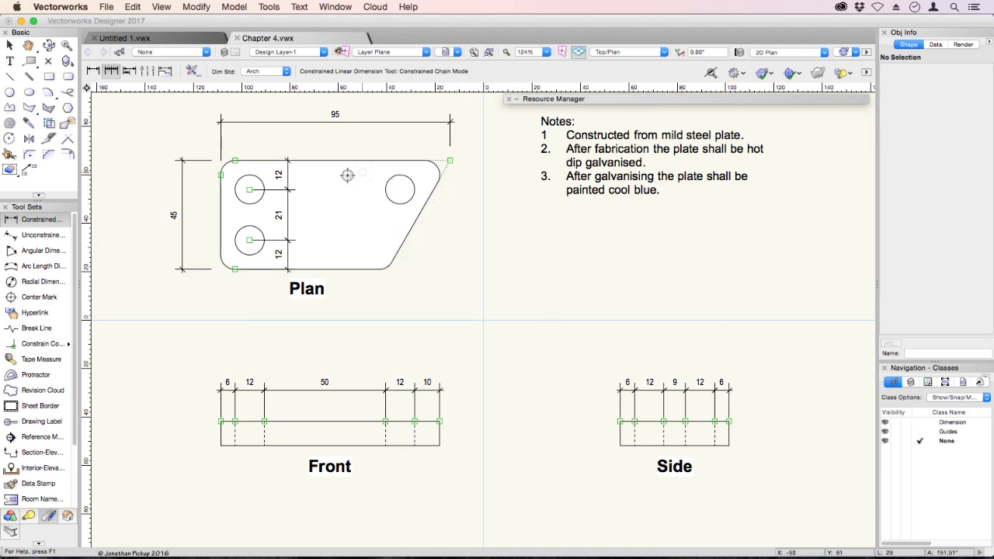
left_click(48, 236)
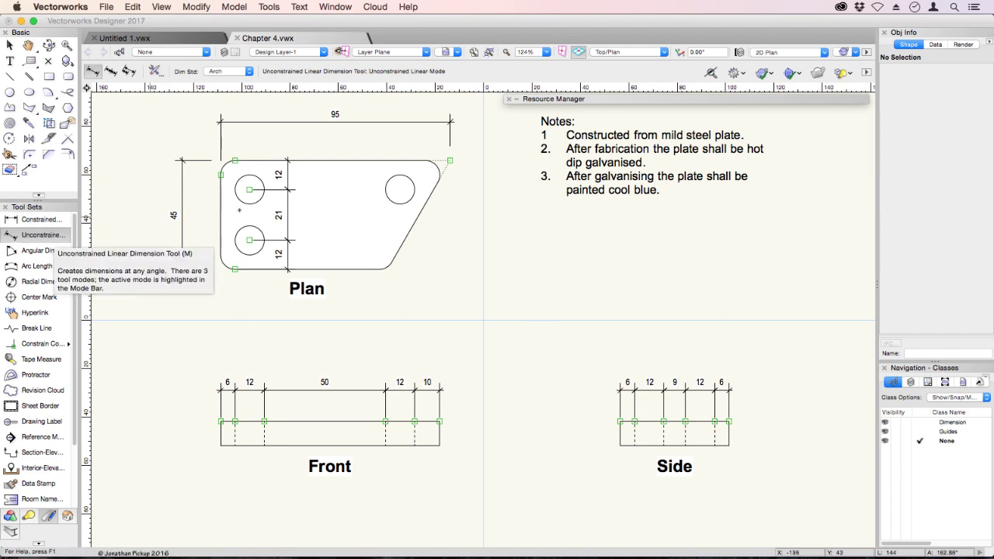
left_click(400, 189)
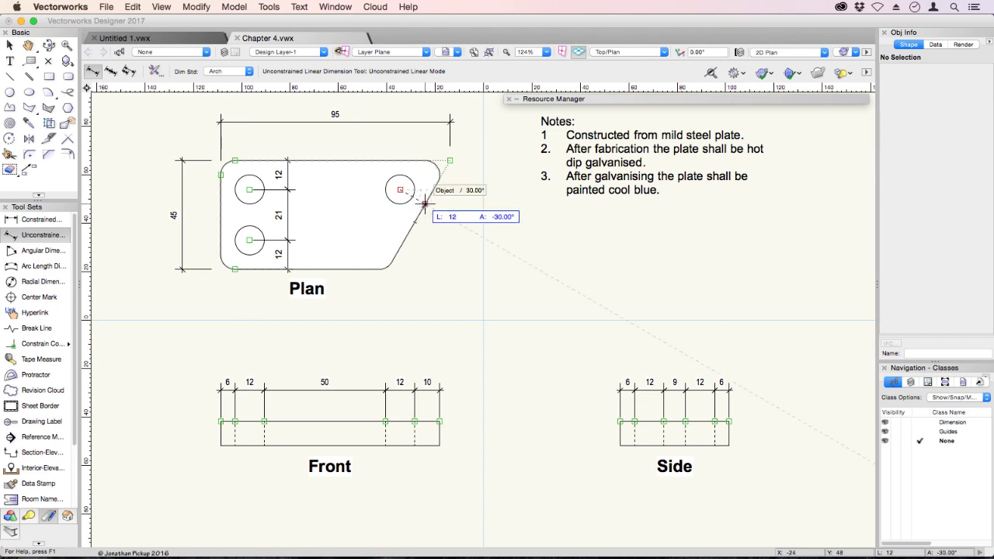
left_click(425, 204)
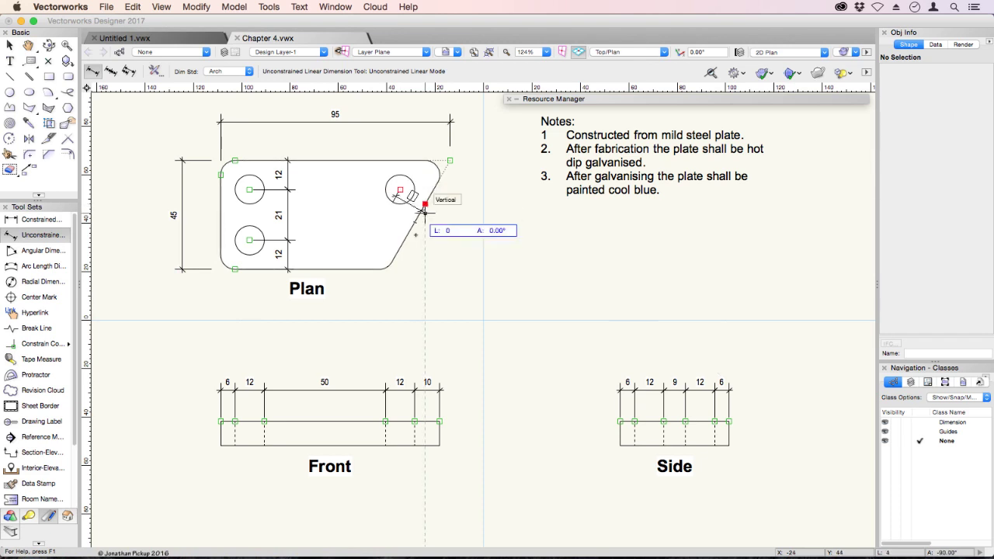
left_click(400, 248)
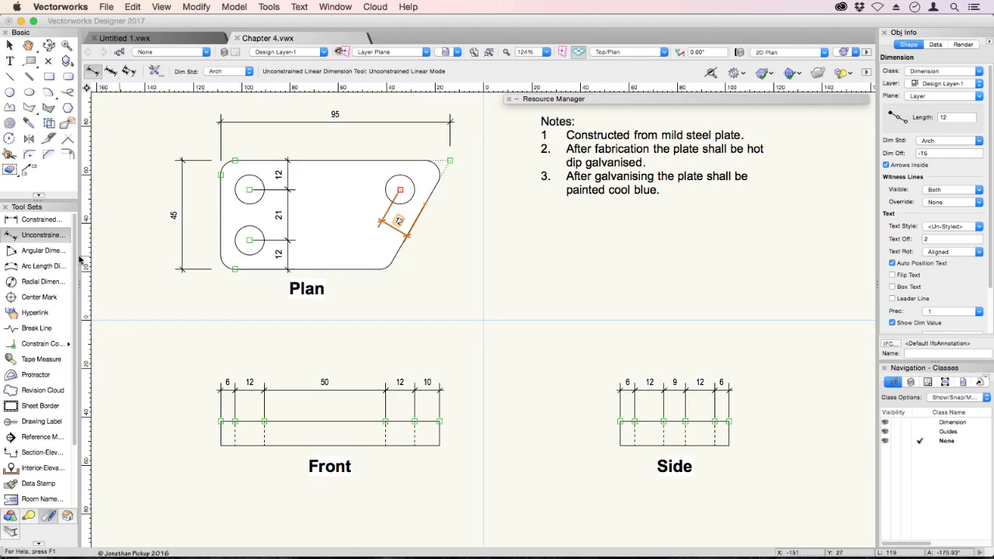
Step: Place a Ø12 diameter dimension on the right hole
left_click(34, 284)
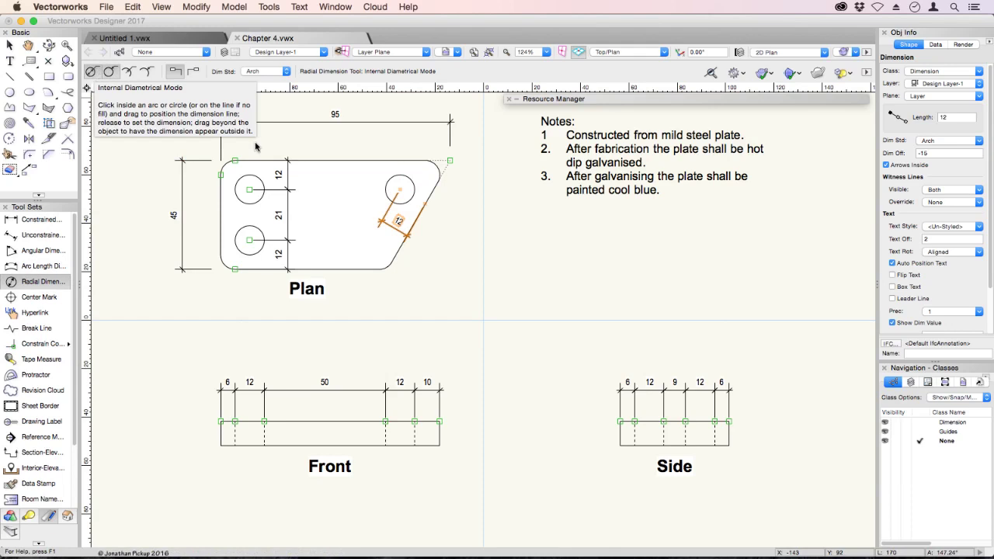
left_click(360, 188)
left_click(333, 187)
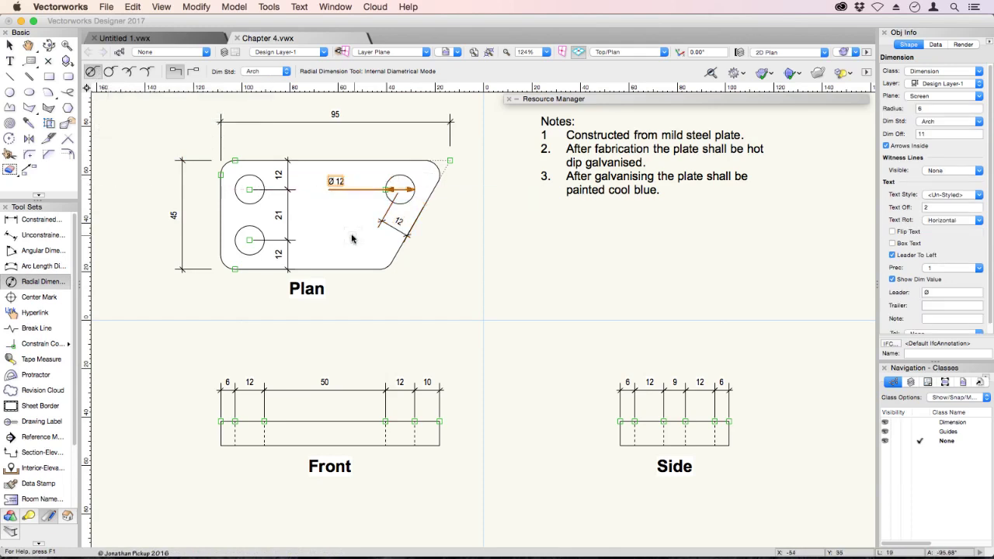
Step: Set the Radial Dimension tool to External Radial mode with the alternate text placement
left_click(111, 72)
left_click(126, 72)
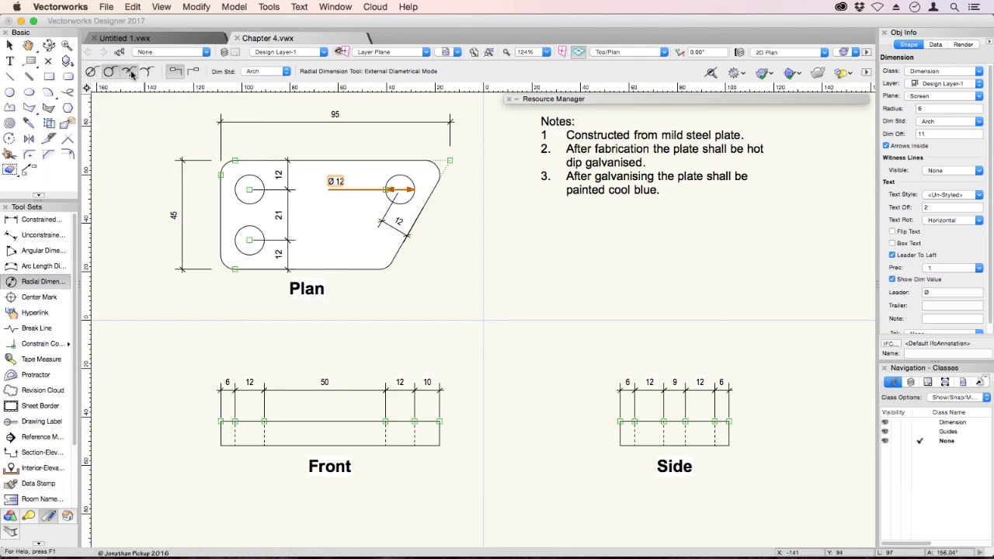
left_click(150, 72)
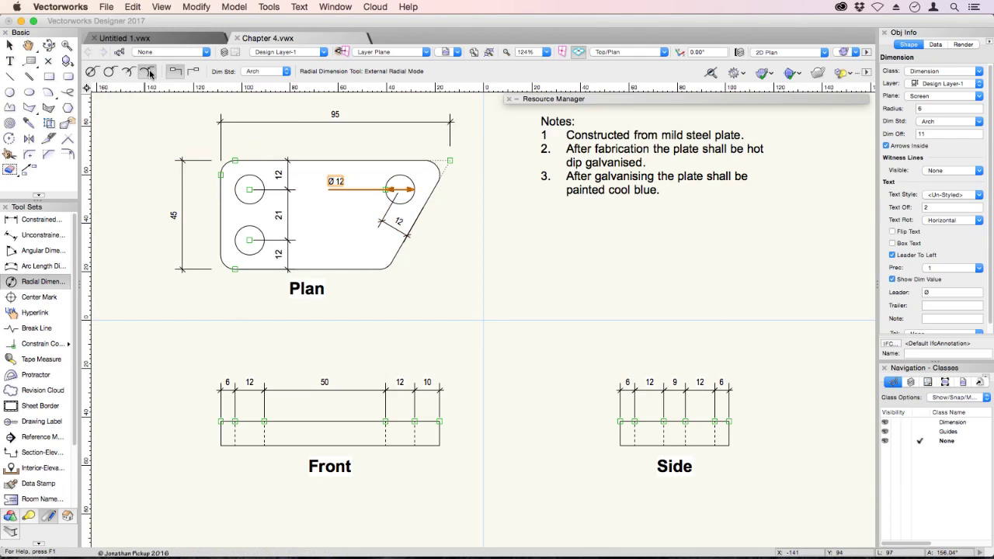
left_click(195, 72)
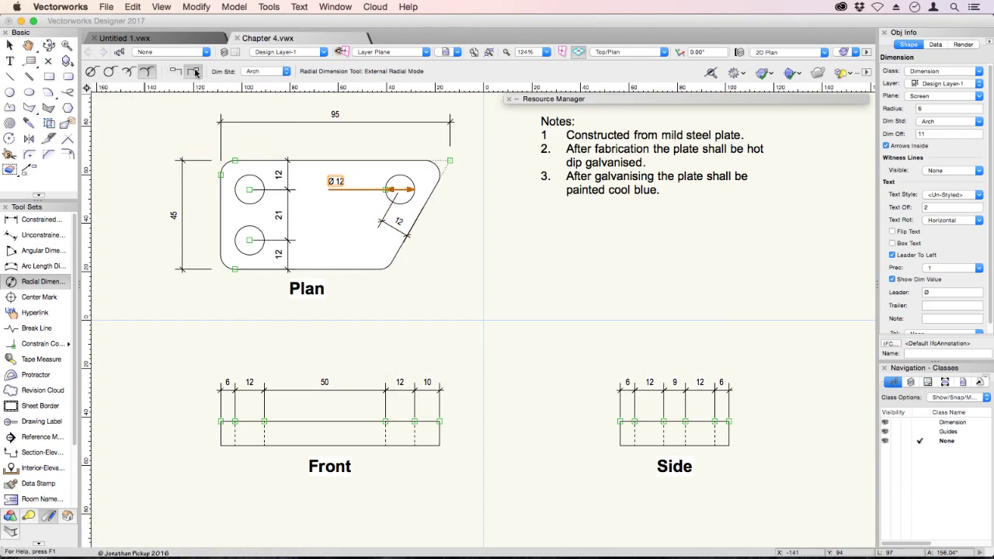
left_click(177, 72)
left_click(194, 71)
Step: Mark the lower, top-right and lower-left corners R 6, with the lower-left leader to the left
left_click(386, 271)
left_click(401, 288)
left_click(437, 166)
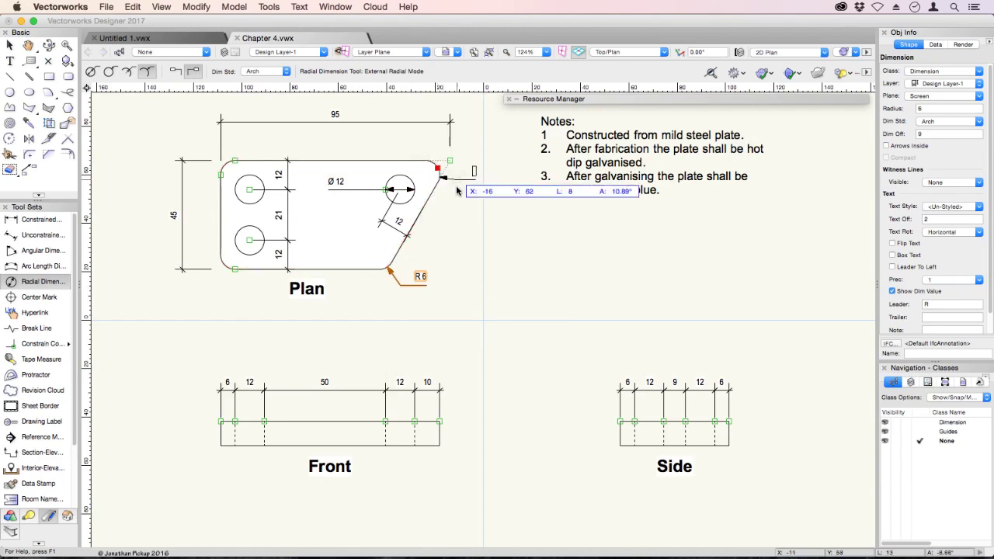
left_click(451, 145)
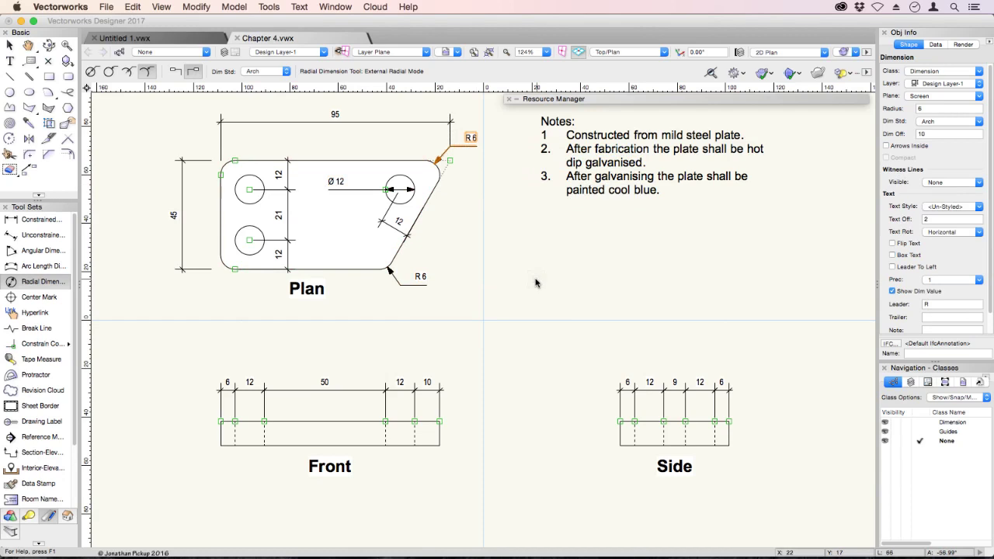
left_click(182, 75)
left_click(225, 267)
left_click(211, 295)
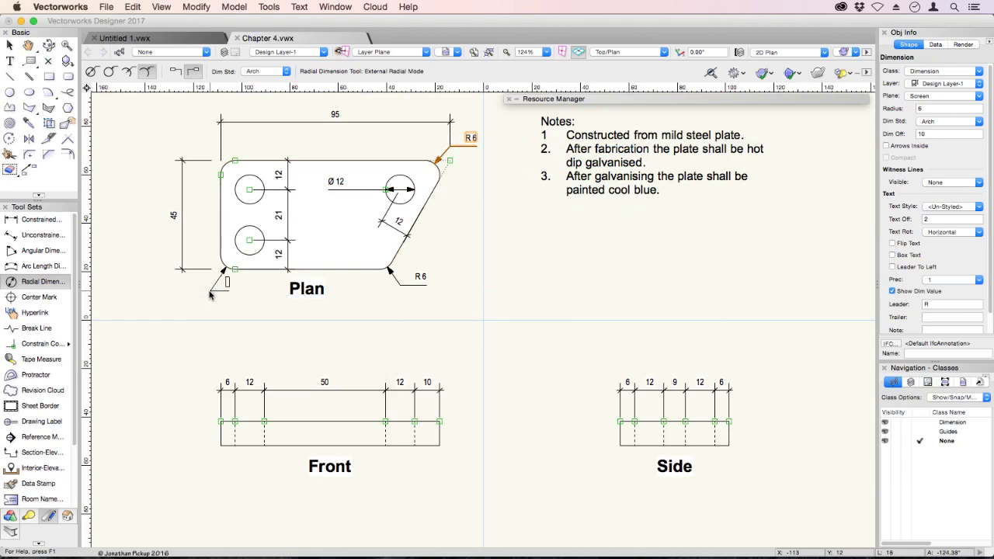
left_click(907, 268)
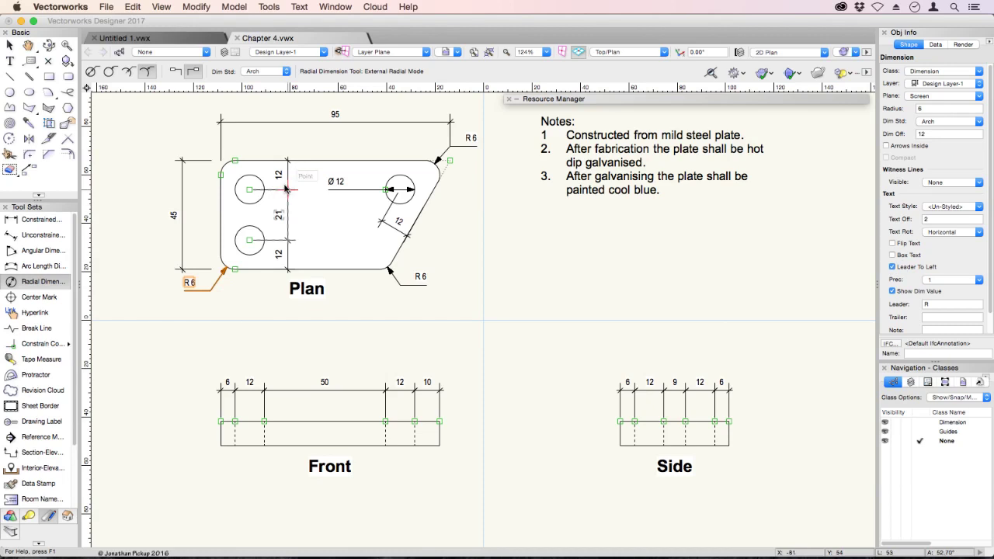
Step: Dimension the 60.00° angle between the top edge and slanted edge in Edges Mode
left_click(38, 250)
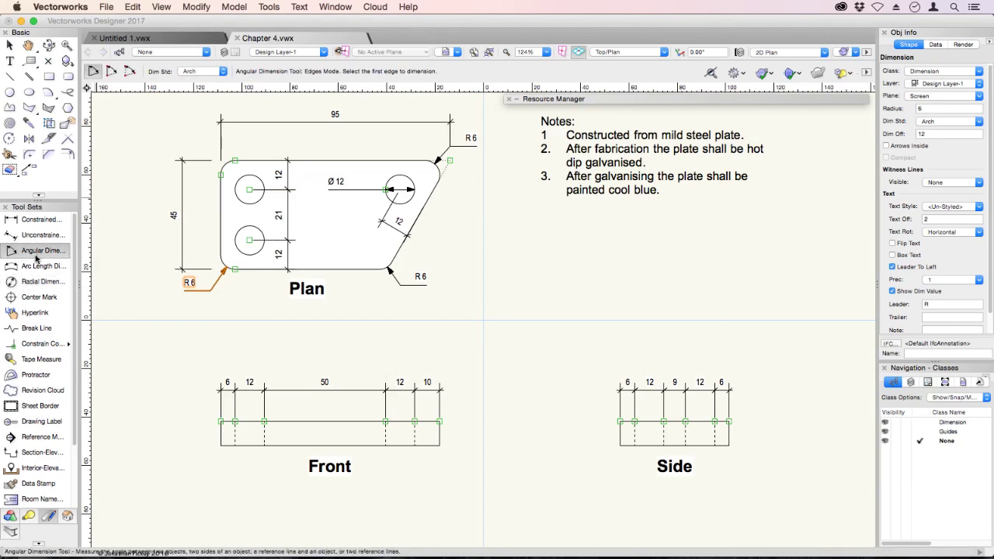
left_click(366, 163)
left_click(412, 222)
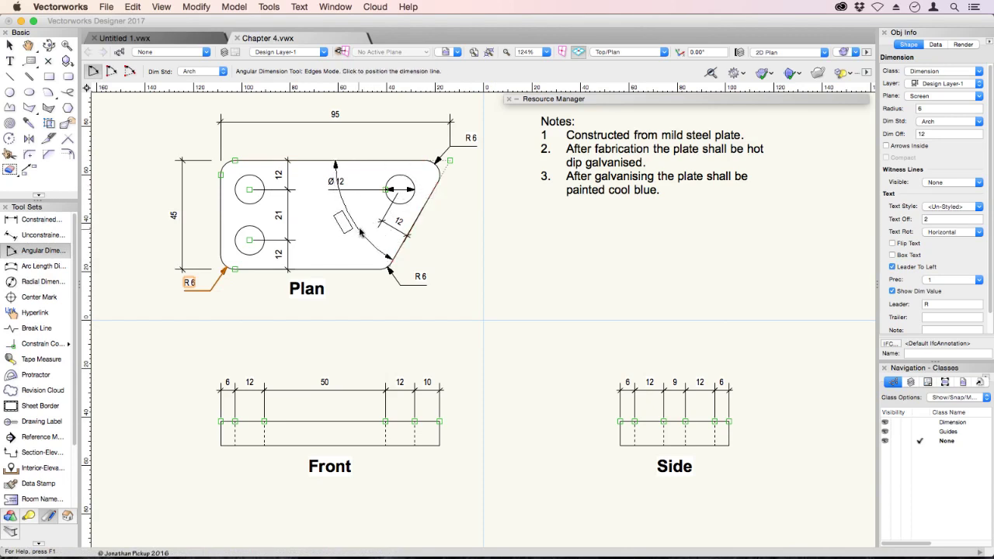
left_click(358, 230)
left_click(596, 207)
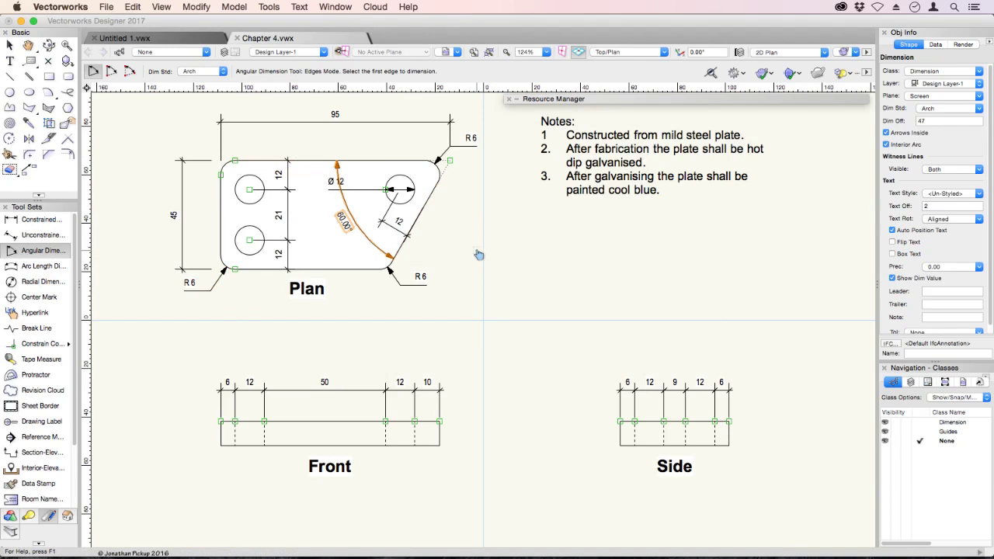
Step: Add the outer 60.00° angle from a horizontal reference line to the slanted edge
left_click(111, 71)
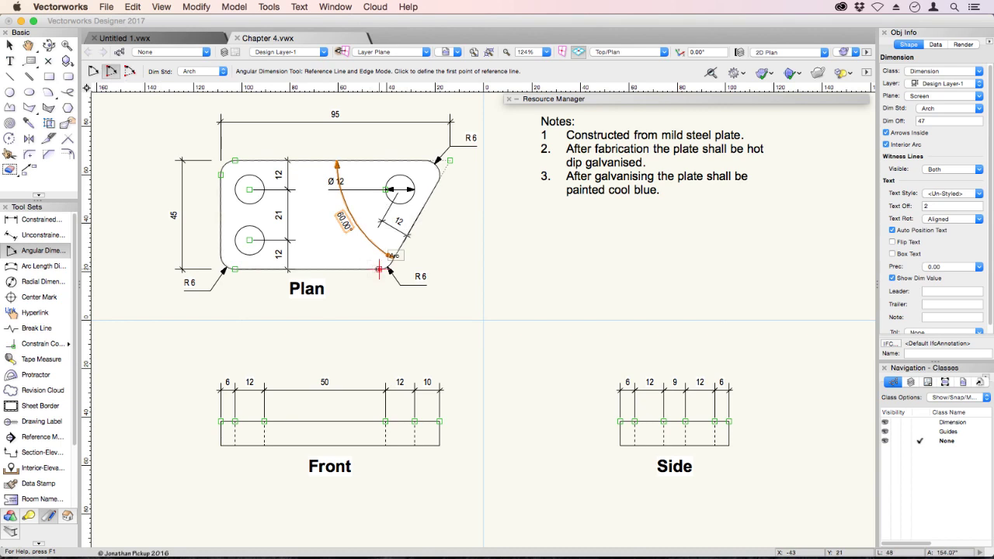
left_click(504, 270)
left_click(390, 269)
left_click(434, 192)
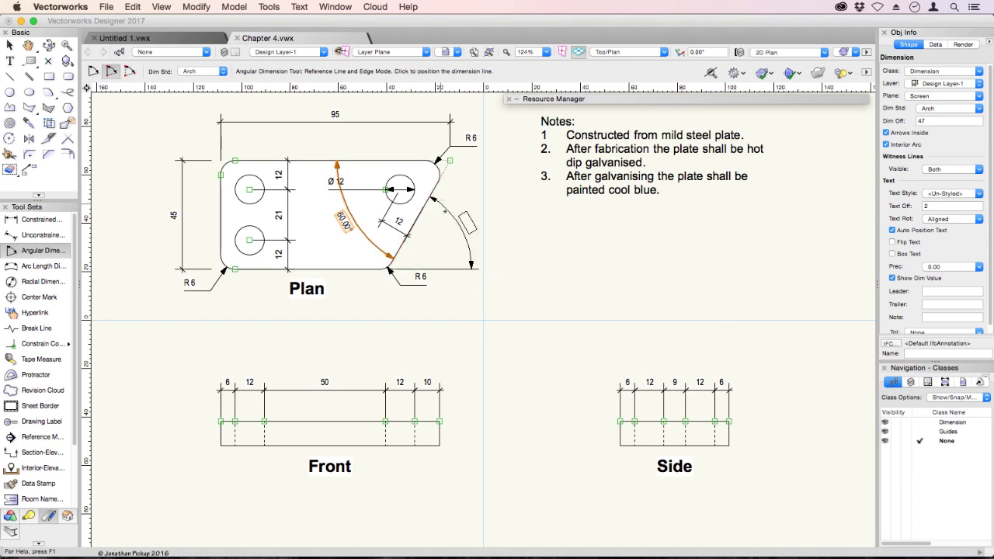
left_click(464, 225)
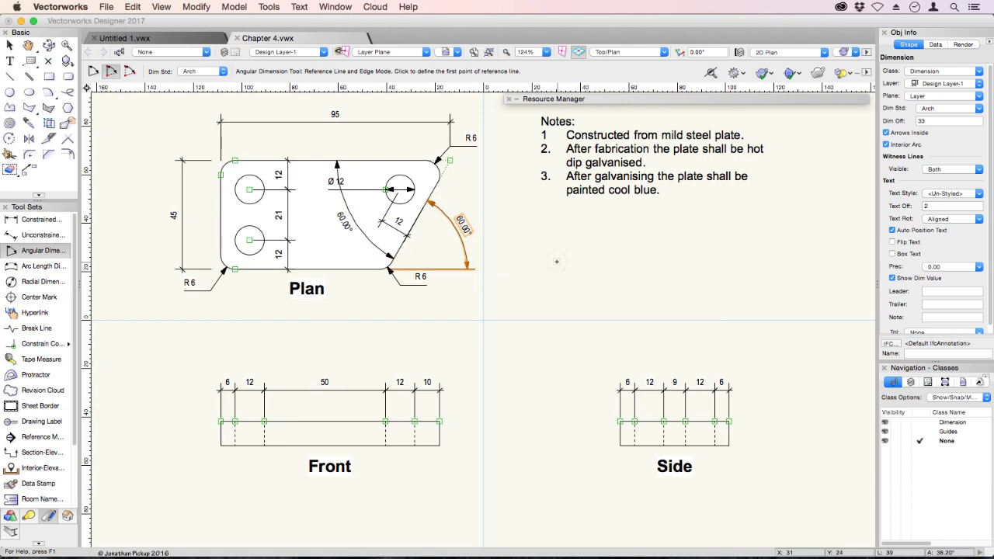
Step: Move the outer 60.00° text below its arc and the top-right R 6 label beside the corner
key("x")
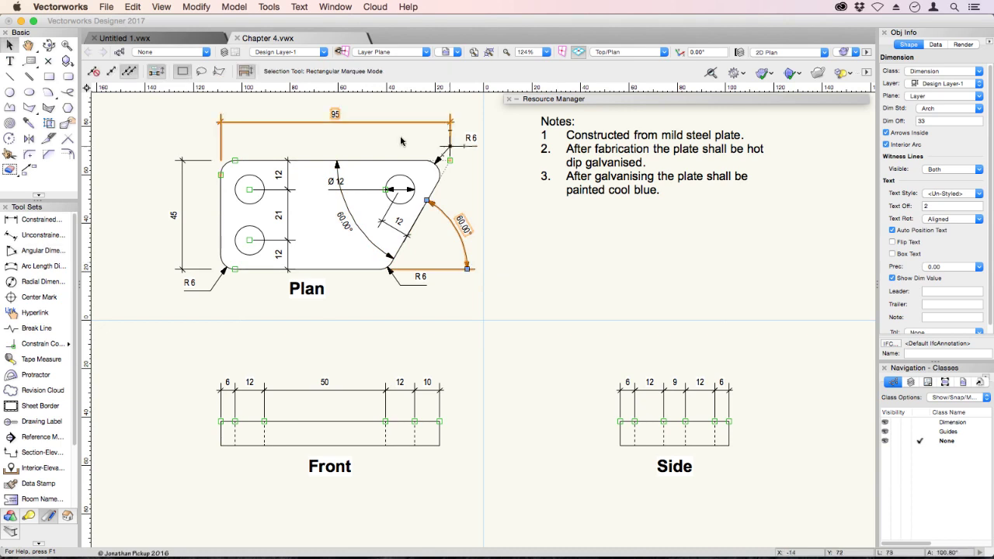
left_click(351, 122)
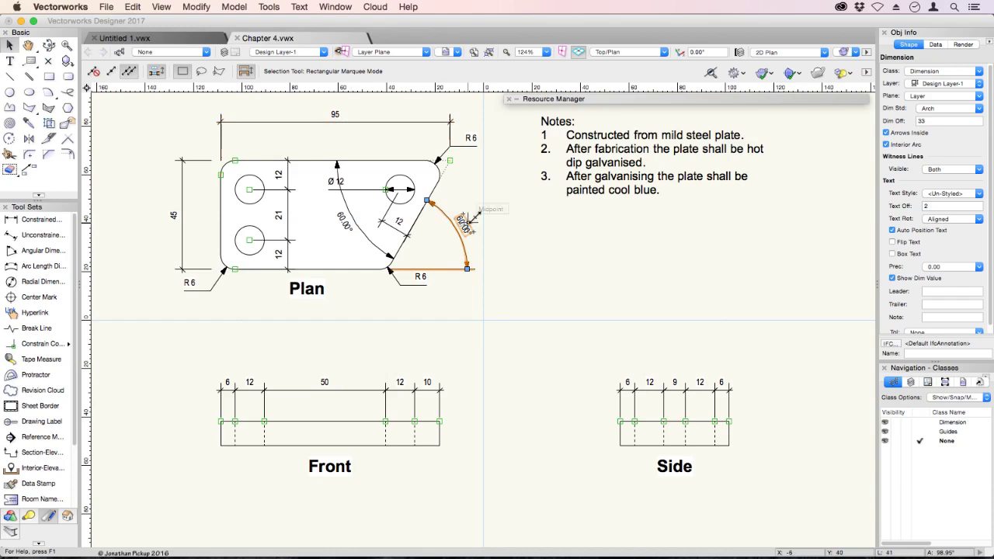
left_click_drag(467, 231, 479, 288)
left_click_drag(470, 138, 466, 204)
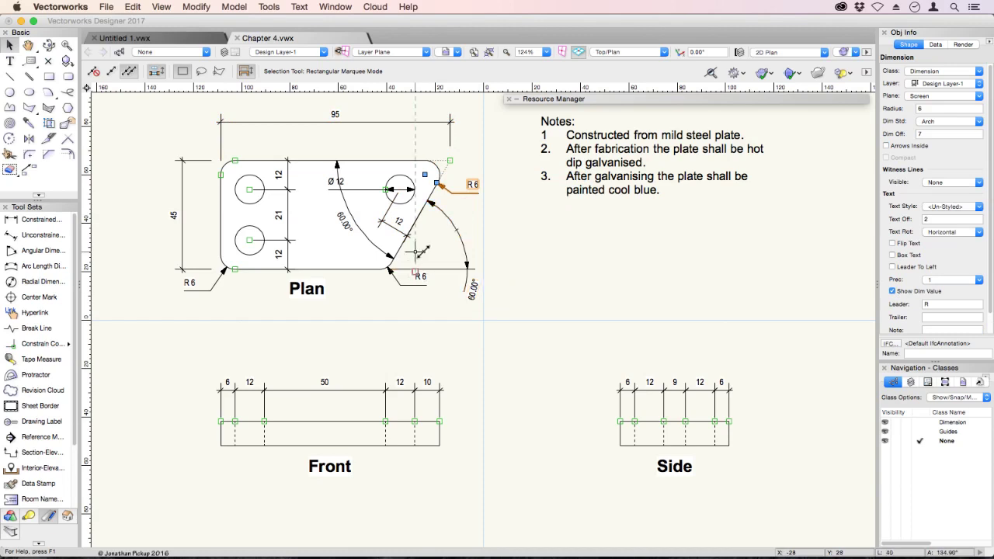
Step: Give the 95 dimension the note 'this is for writing notes'
left_click(332, 114)
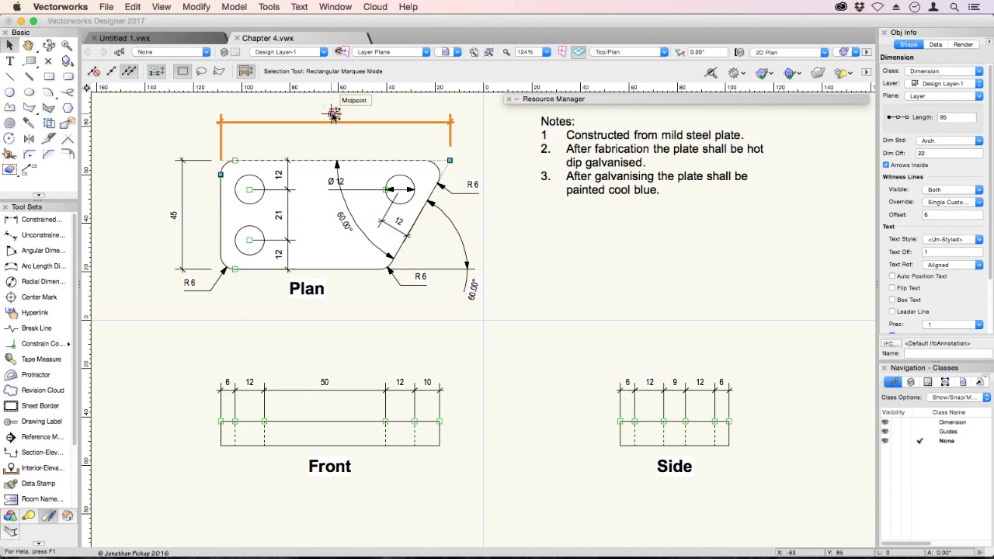
scroll(993, 230, "down", 1)
scroll(993, 230, "down", 5)
left_click(938, 311)
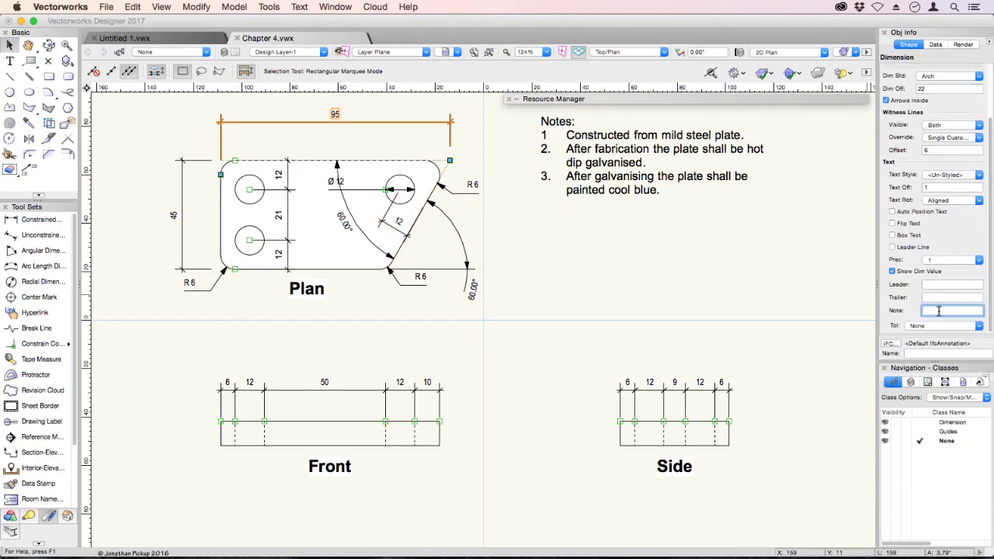
type("this is for writing notes")
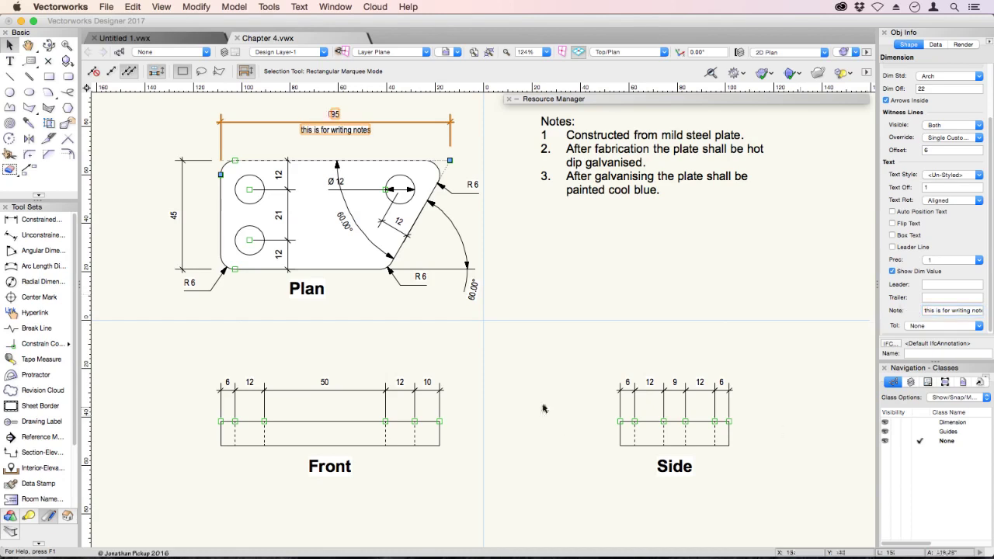
Step: Add the note 'check' to the outer 60° angle dimension
left_click(471, 295)
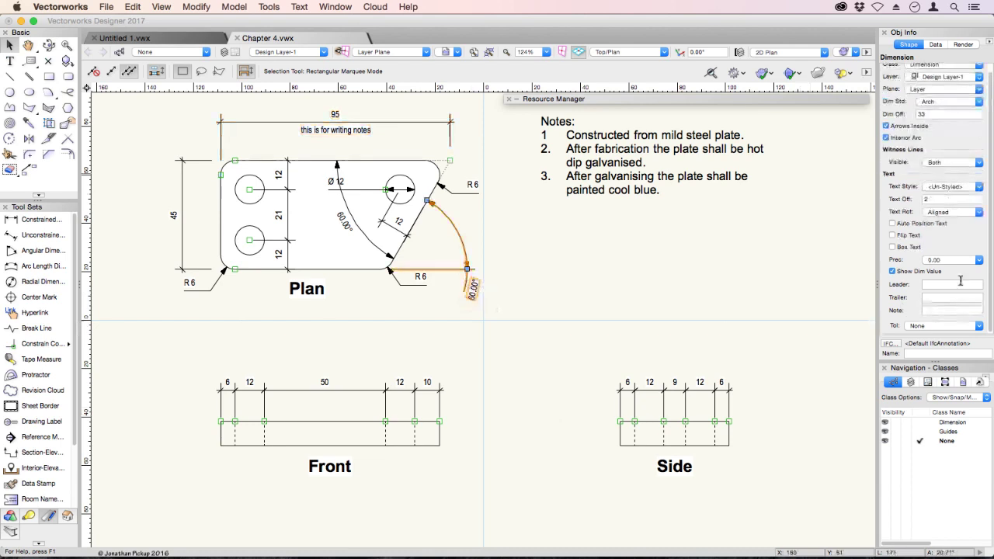
left_click(930, 310)
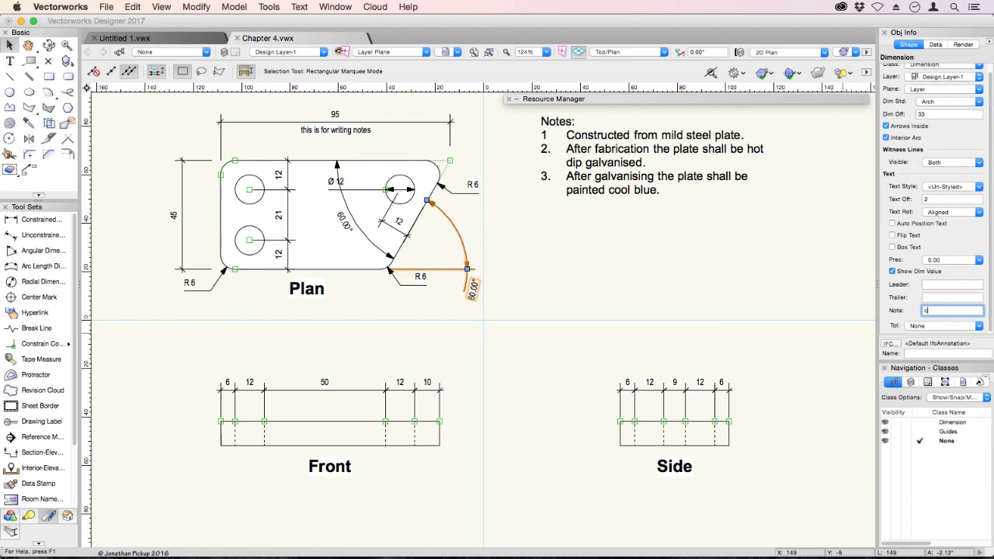
key("Return")
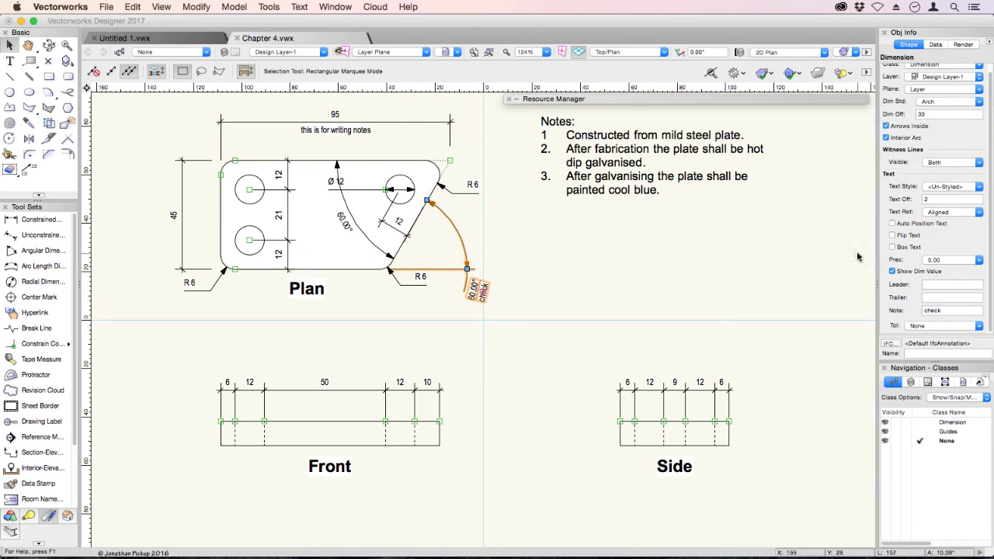
Step: Hide the 95 value on the top overall dimension and replace its placeholder note with 2"
left_click(335, 118)
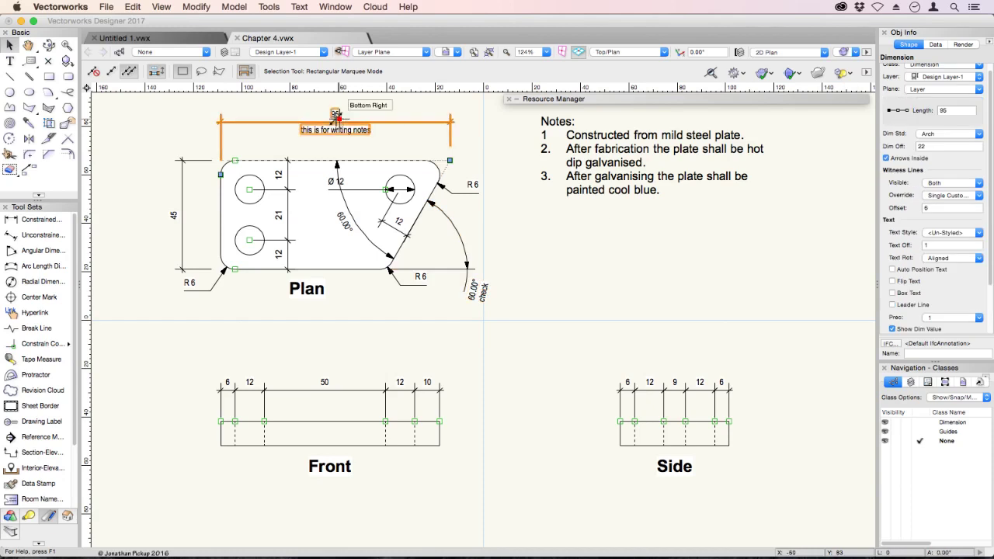
scroll(991, 329, "down", 3)
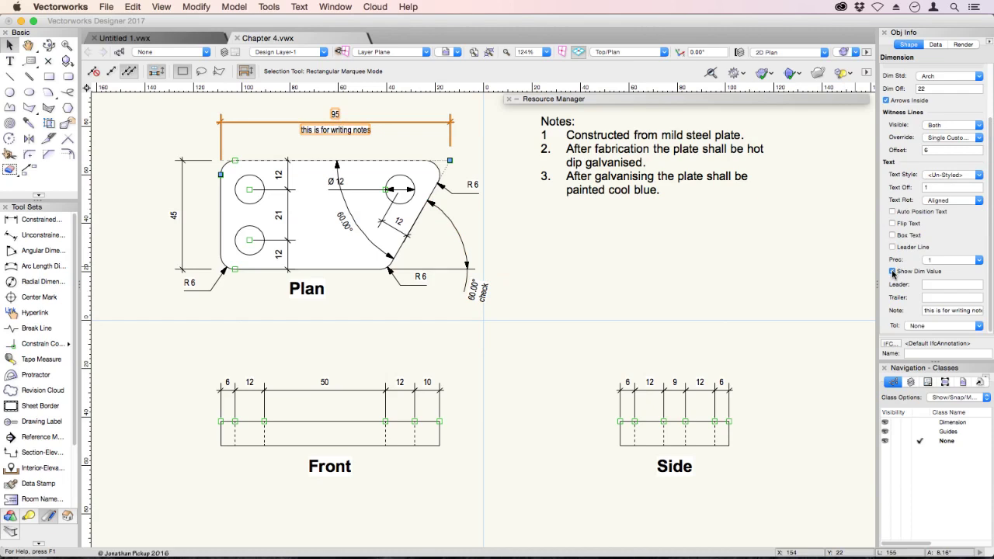
left_click(892, 272)
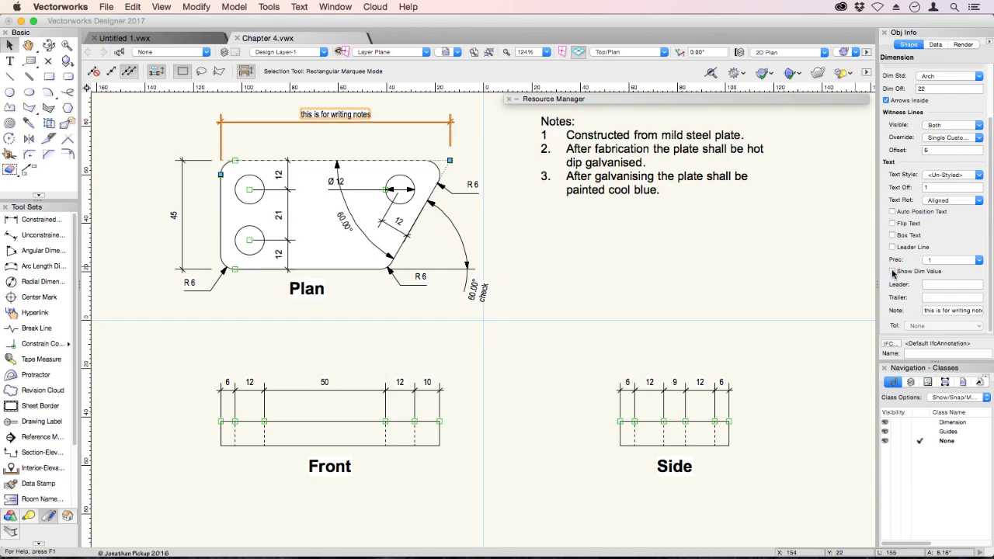
left_click(892, 271)
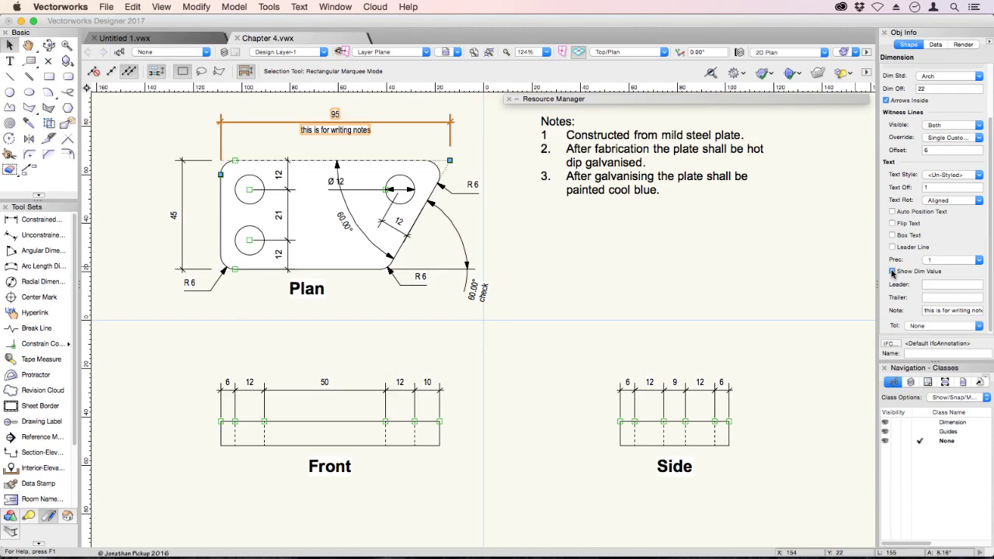
left_click(892, 272)
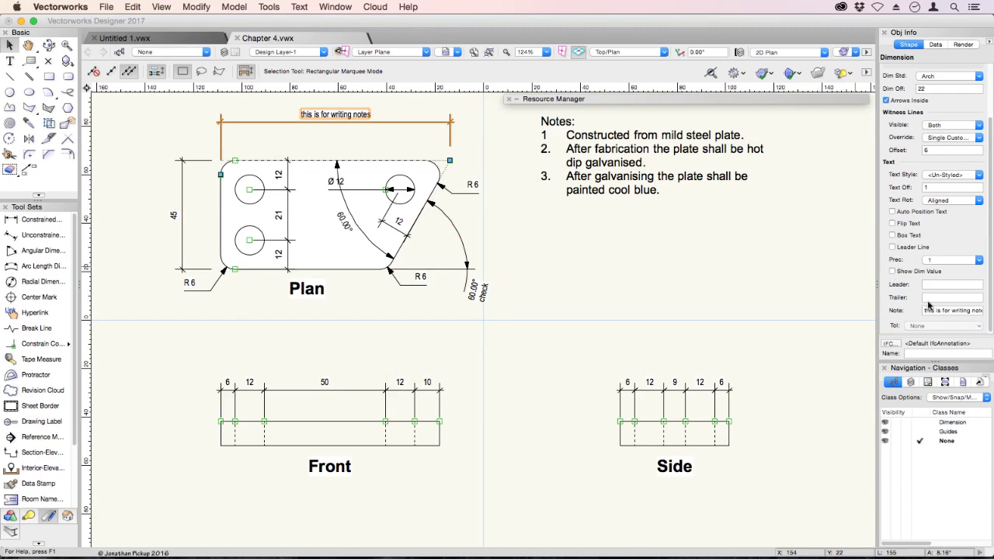
left_click_drag(920, 309, 991, 309)
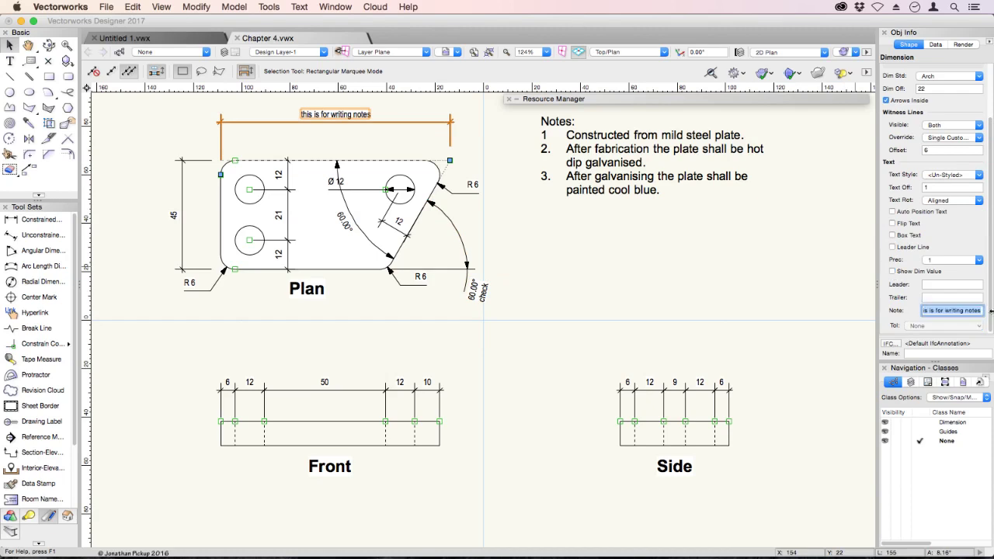
key("BackSpace")
key("Return")
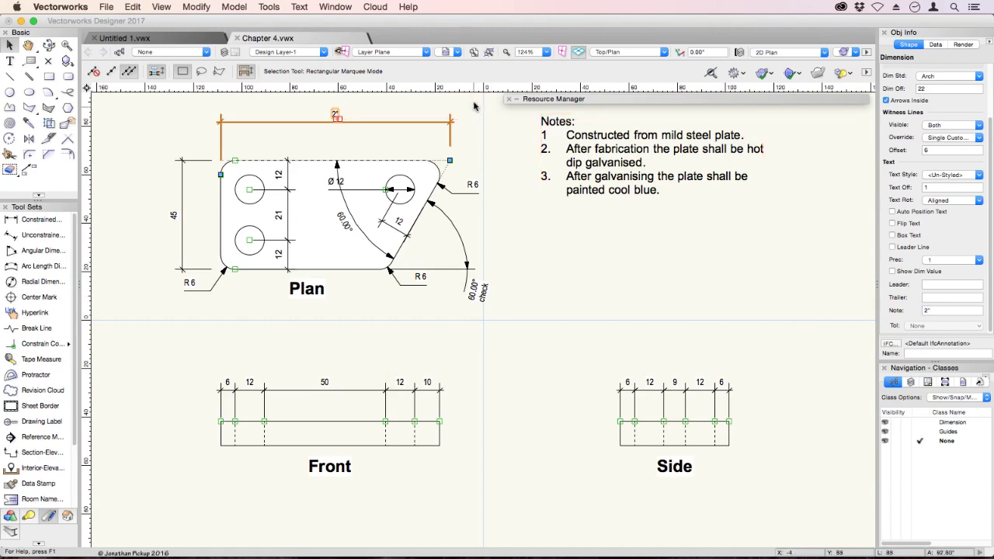
mouse_move(517, 100)
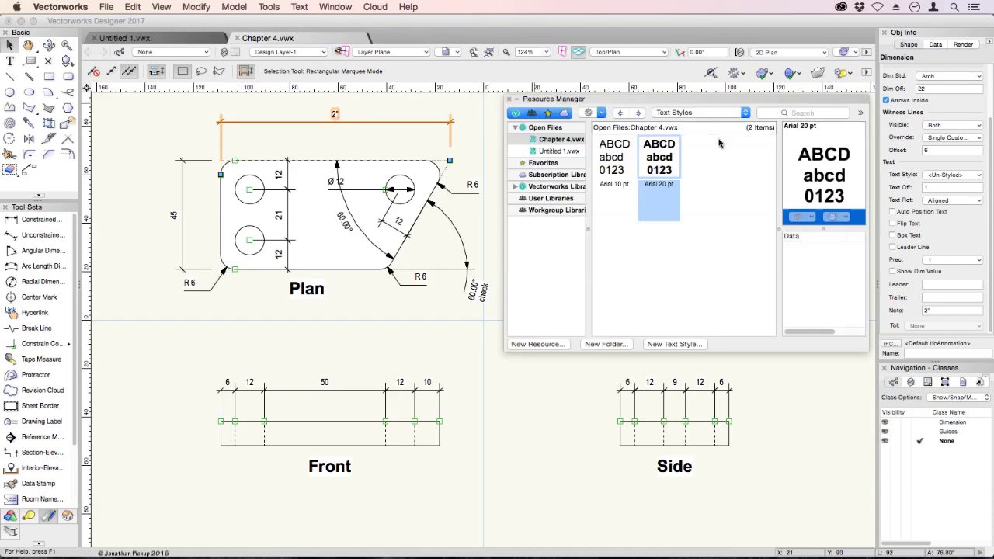
left_click(717, 113)
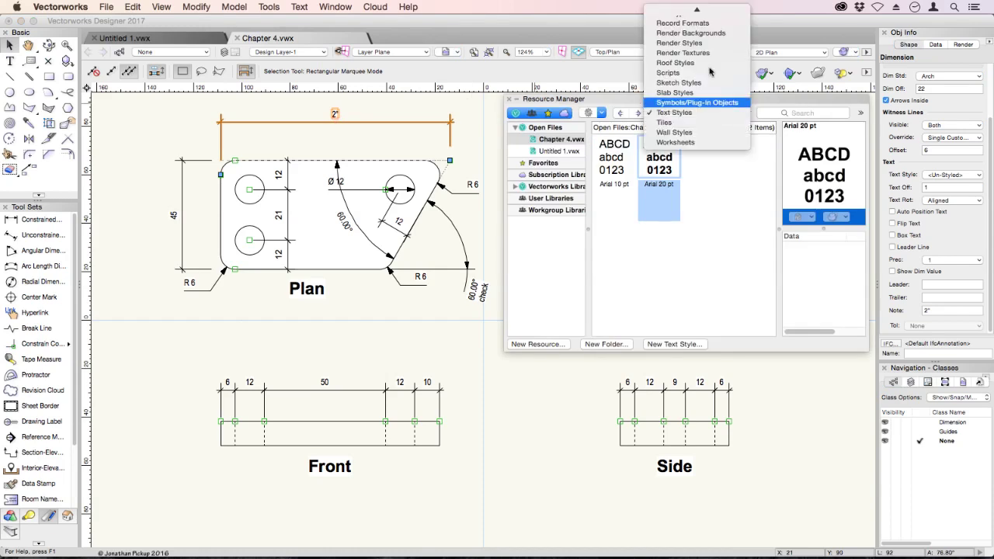
left_click(706, 11)
left_click(713, 118)
left_click(713, 123)
left_click(714, 116)
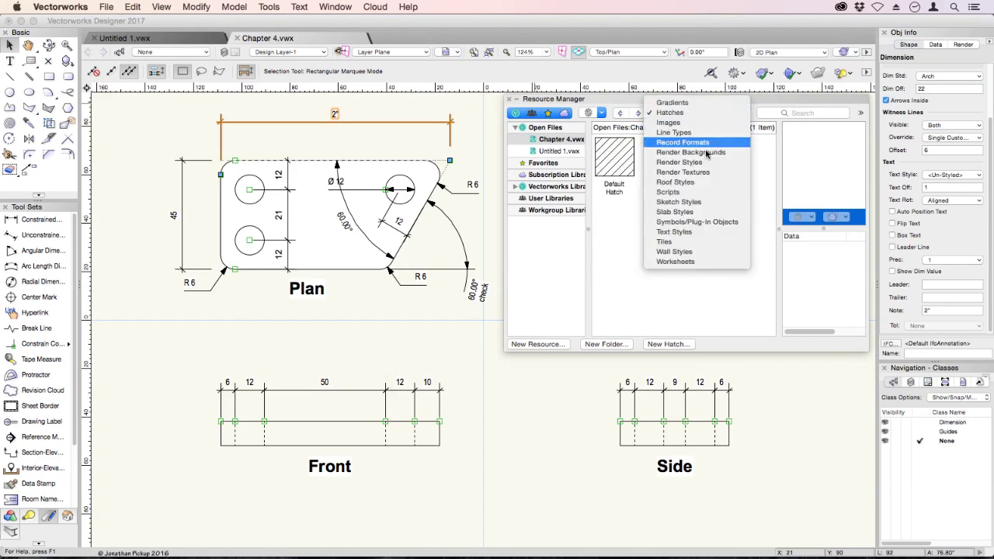
left_click(685, 231)
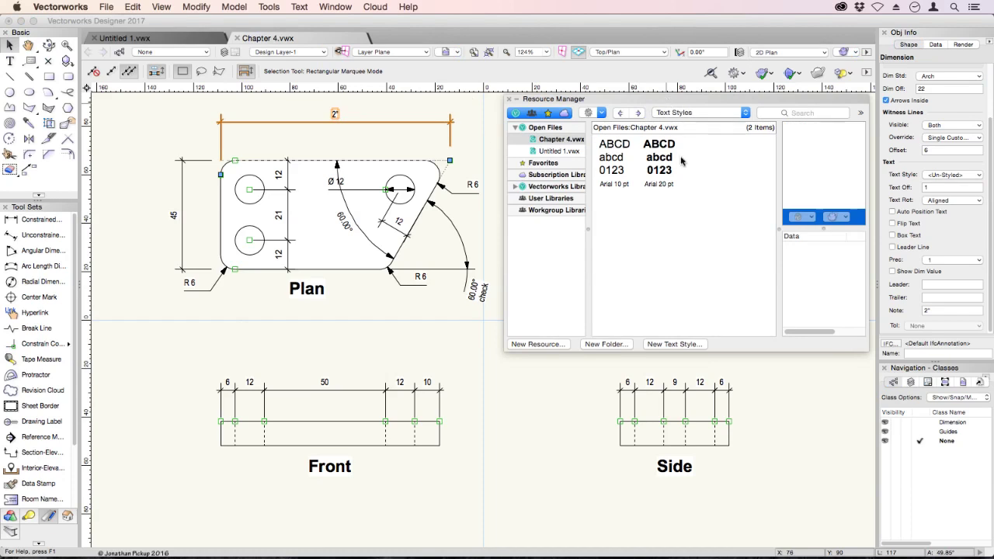
Step: Apply the Arial 10 pt text style to the selected 2" dimension
double_click(615, 158)
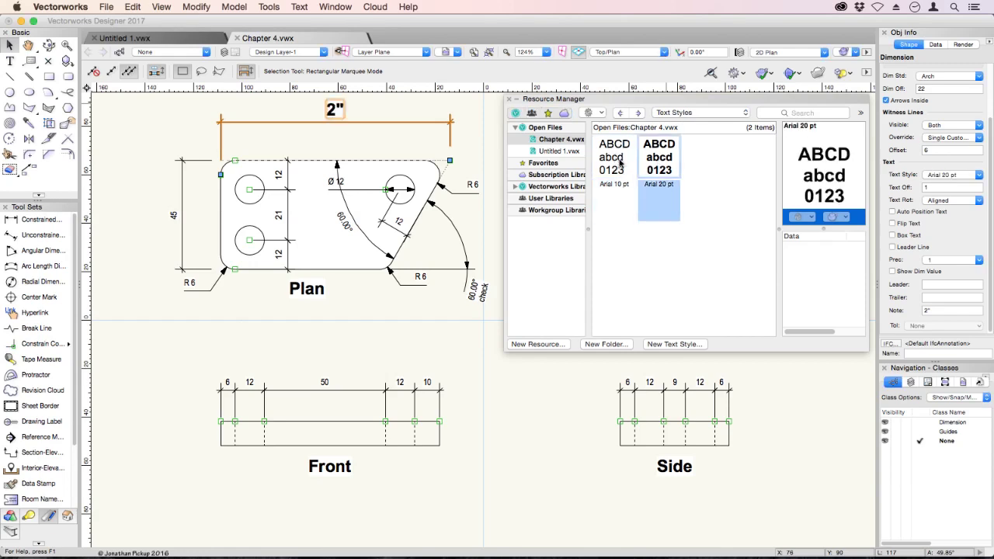
double_click(620, 161)
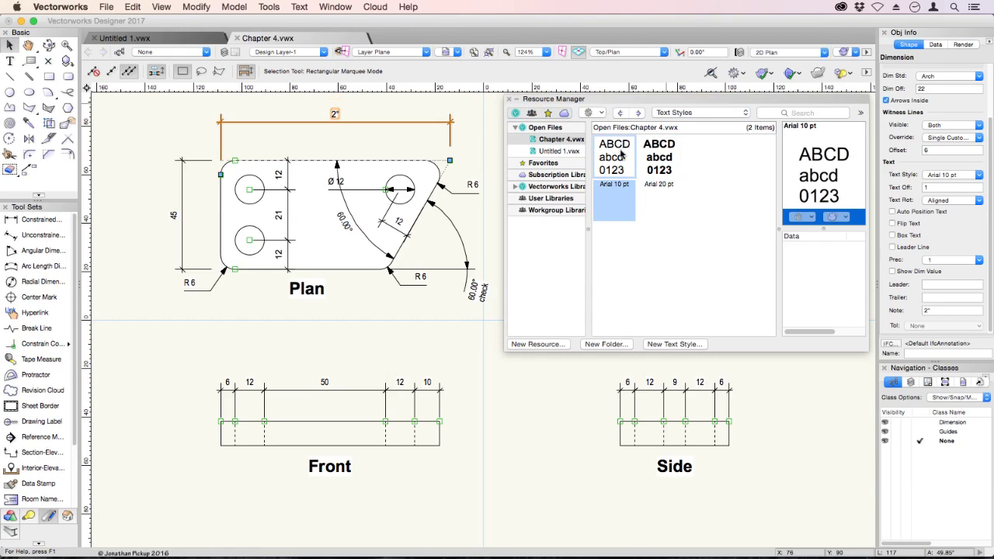
left_click(621, 160)
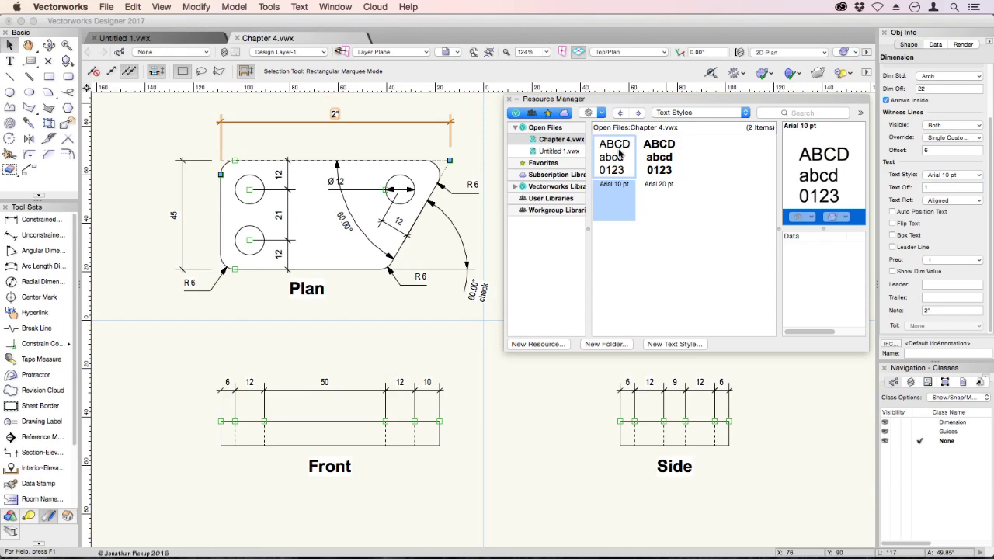
mouse_move(620, 192)
left_mouse_down()
mouse_move(487, 286)
mouse_move(470, 287)
mouse_move(470, 263)
left_mouse_up()
Step: Drag the bold Arial 20 pt text style onto the 60.00° angle dimension
mouse_move(617, 98)
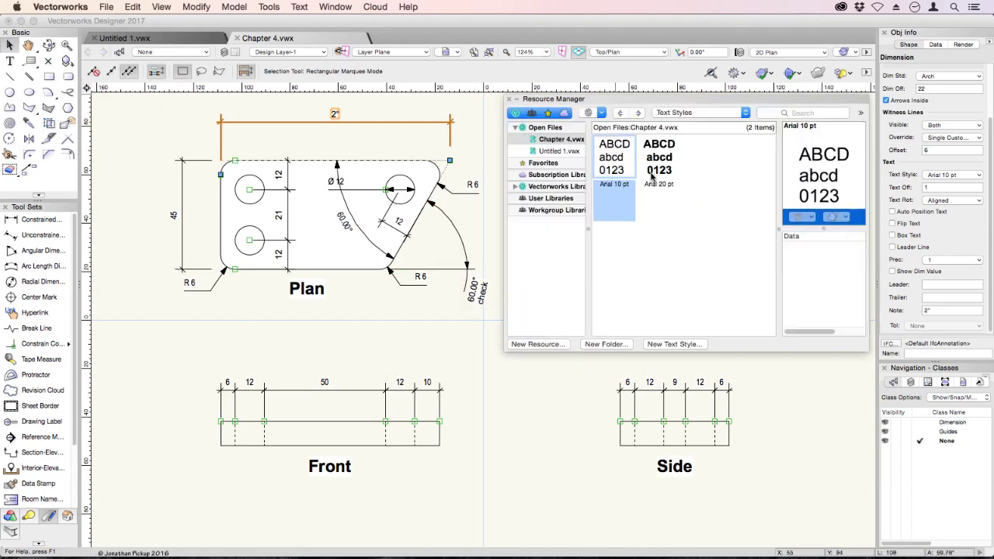
left_click(660, 191)
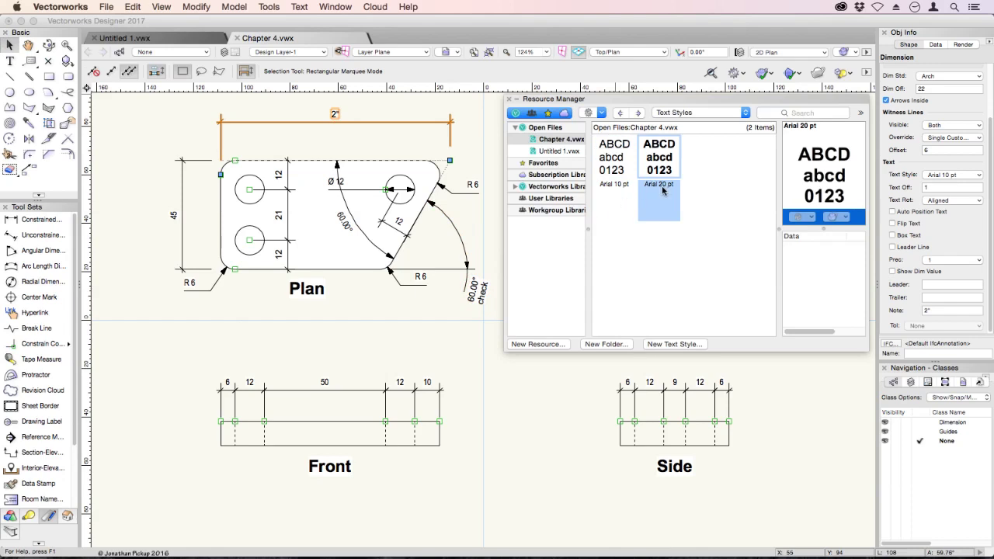
mouse_move(662, 191)
left_mouse_down()
mouse_move(594, 227)
mouse_move(351, 220)
left_mouse_up()
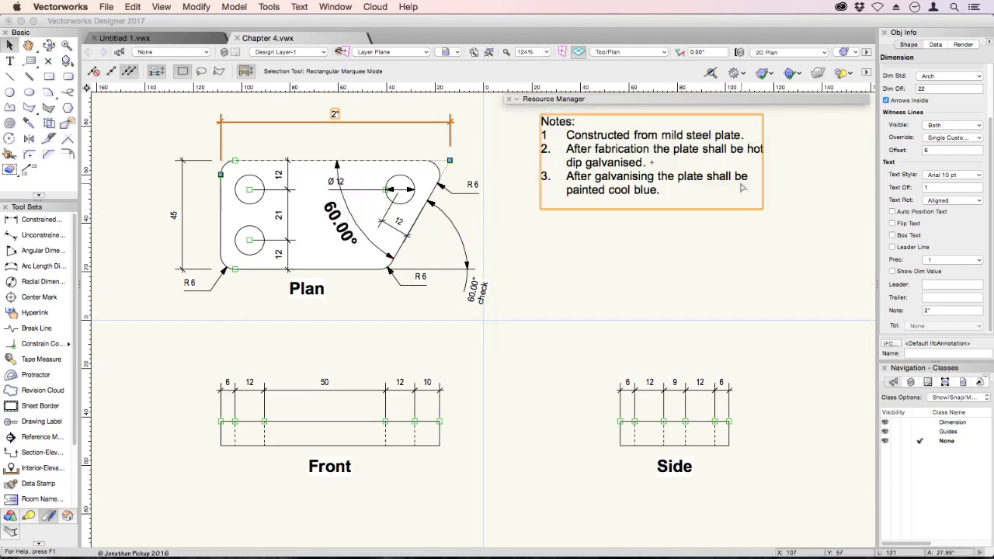
Step: Try applying Arial 10 pt to the Front label, which refuses the style
mouse_move(684, 151)
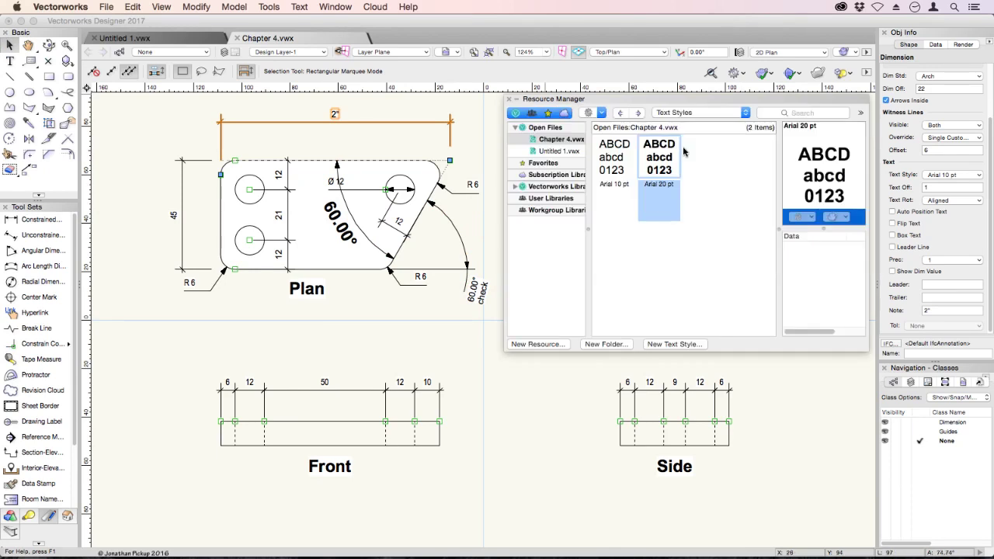
left_click(615, 170)
mouse_move(615, 171)
left_mouse_down()
mouse_move(563, 167)
mouse_move(501, 213)
mouse_move(471, 208)
mouse_move(434, 168)
left_mouse_up()
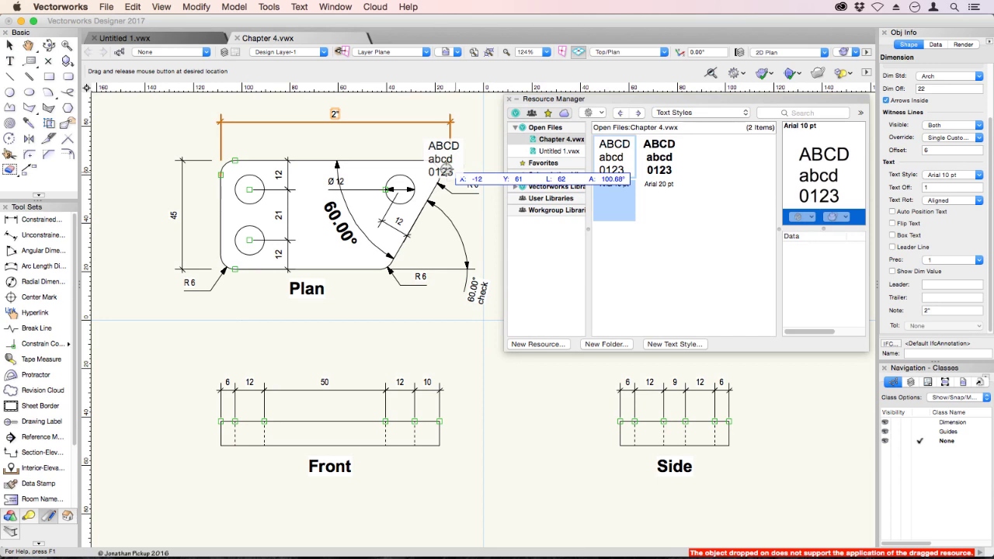
mouse_move(444, 170)
left_mouse_down()
mouse_move(346, 318)
mouse_move(300, 451)
mouse_move(314, 471)
mouse_move(327, 386)
left_mouse_up()
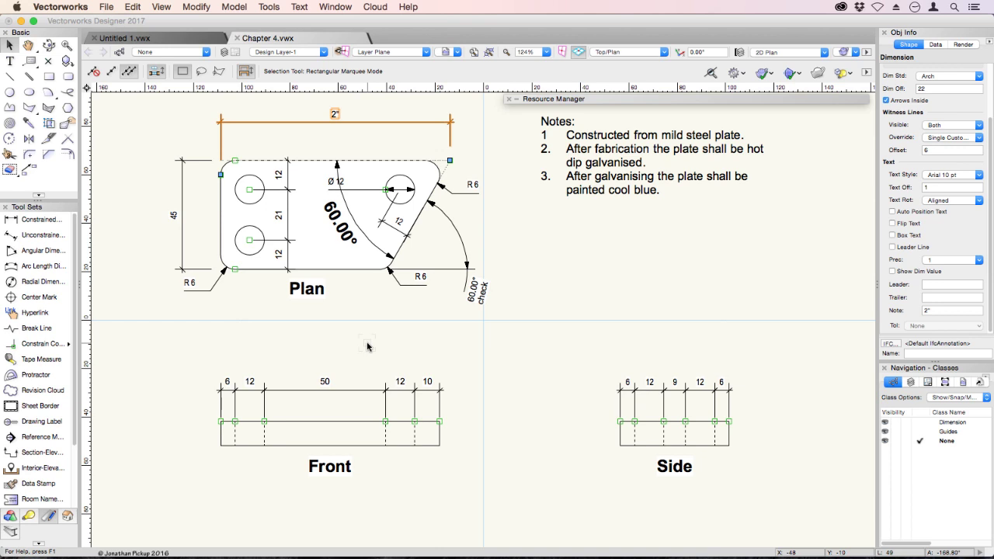
mouse_move(578, 101)
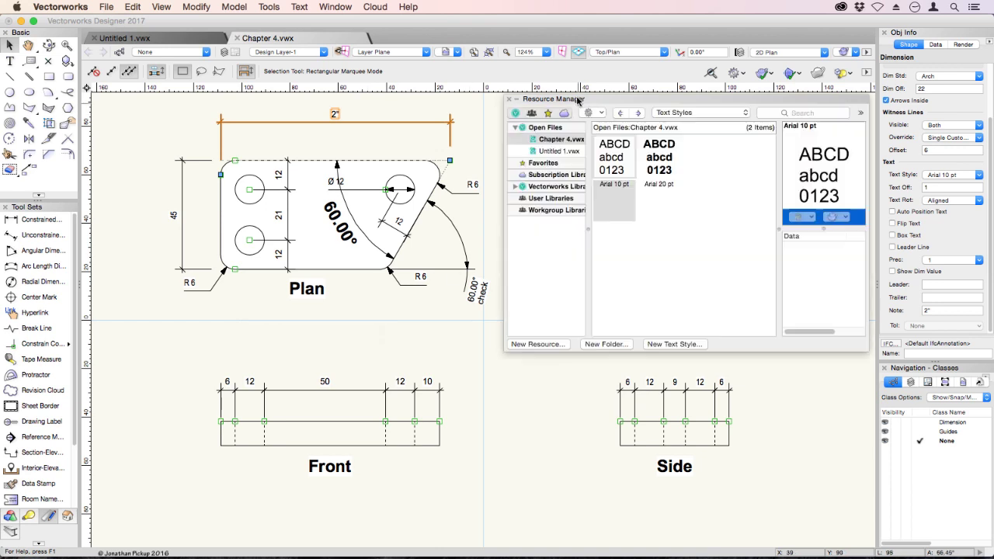
Step: Duplicate the Arial 20 pt text style and name the copy Arial 8 pt
right_click(664, 155)
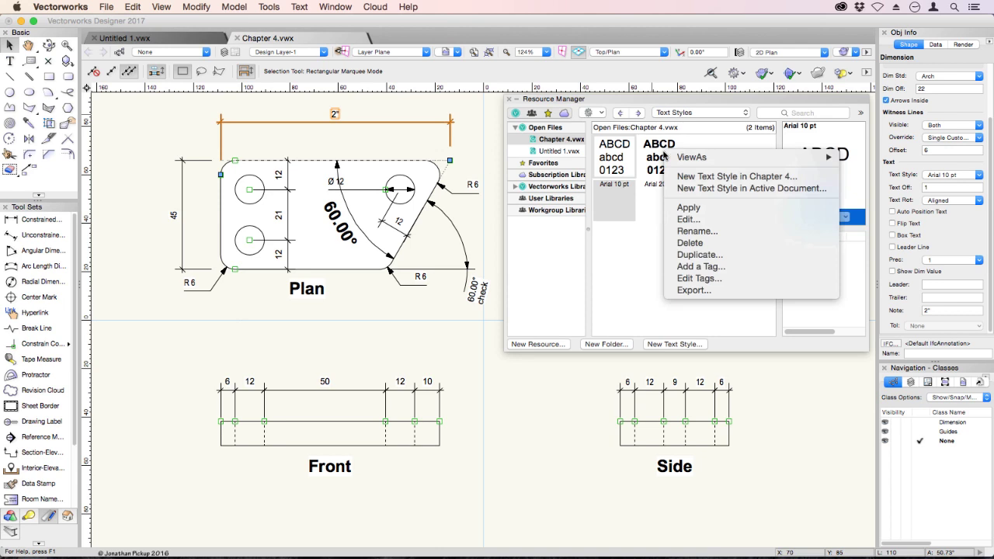
left_click(701, 256)
key("Right")
key("BackSpace")
key("BackSpace")
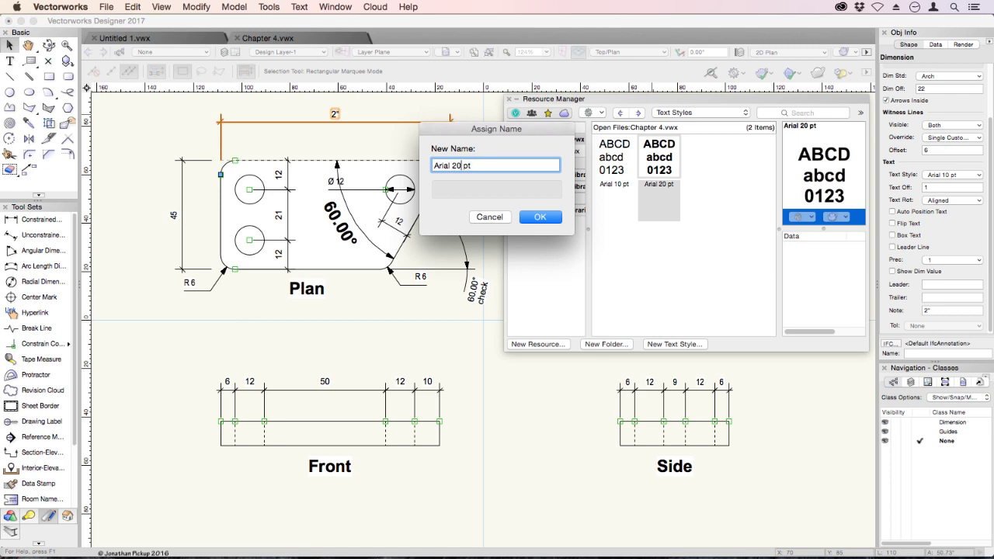
key("Left")
key("Left")
key("Left")
key("BackSpace")
key("BackSpace")
key("BackSpace")
type("8")
left_click(539, 217)
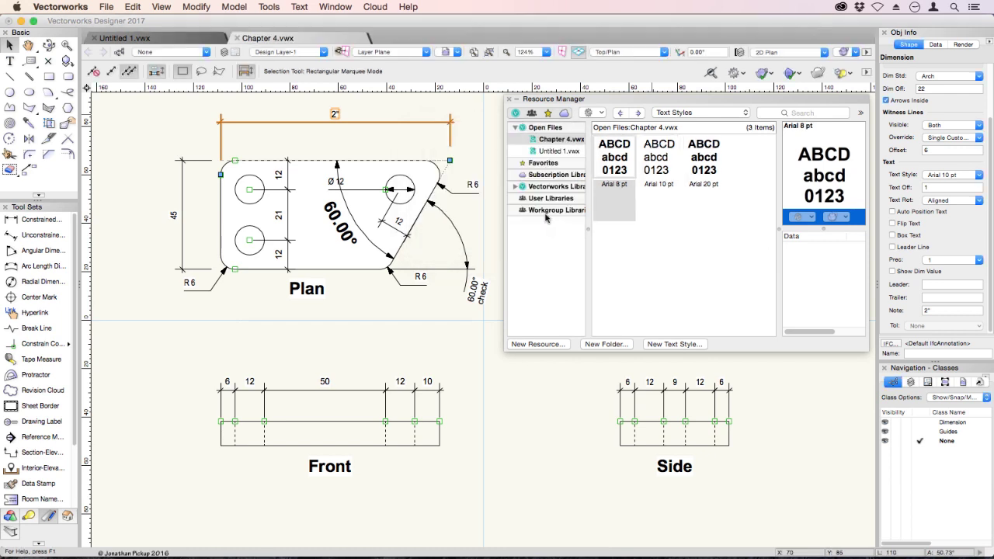
Step: Edit the Arial 8 pt style to 8-point size with bold turned off
right_click(612, 139)
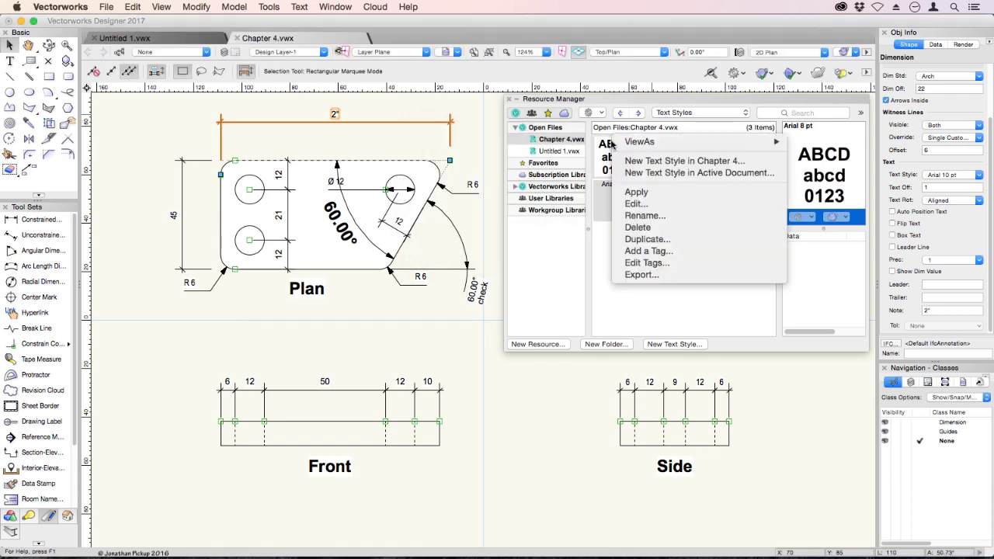
left_click(622, 204)
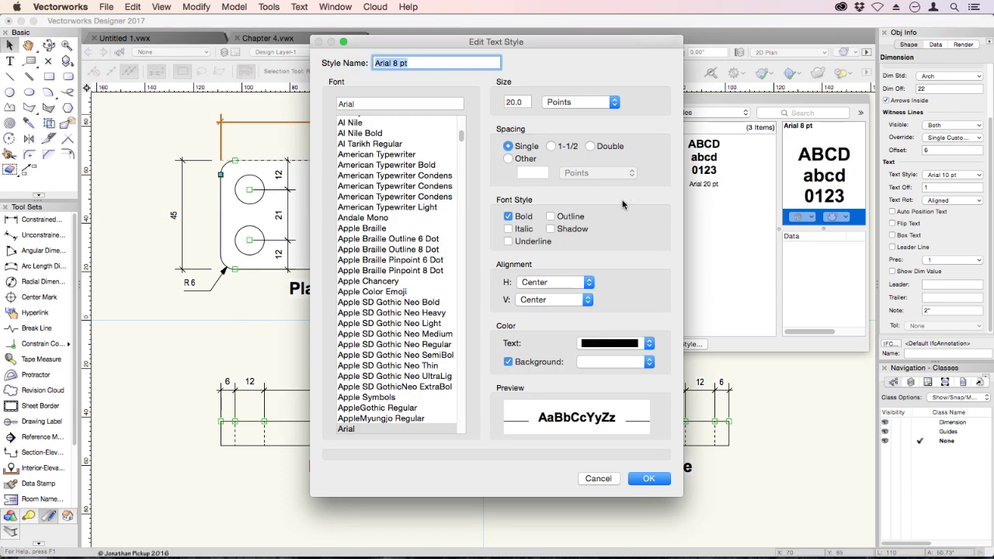
left_click(525, 103)
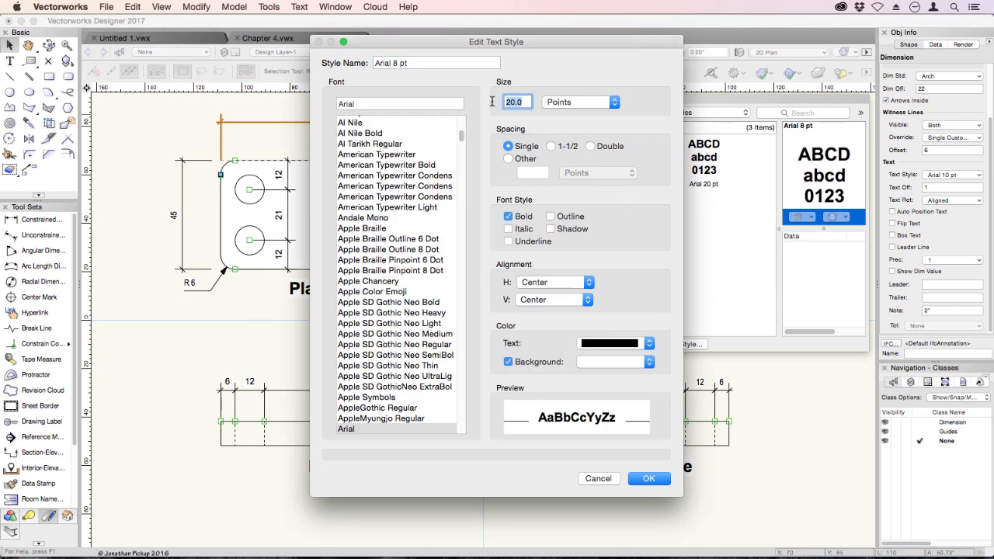
type("8")
key("Tab")
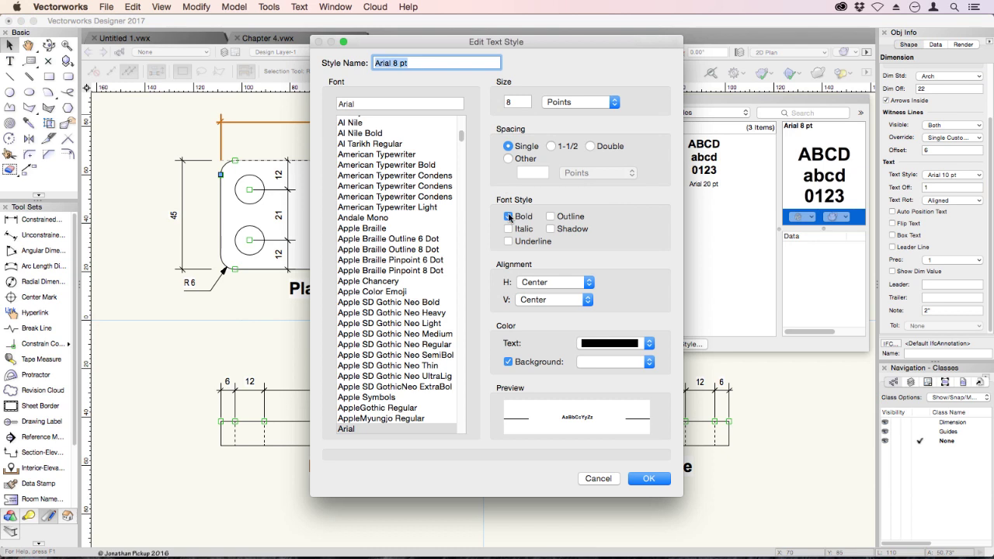
left_click(508, 217)
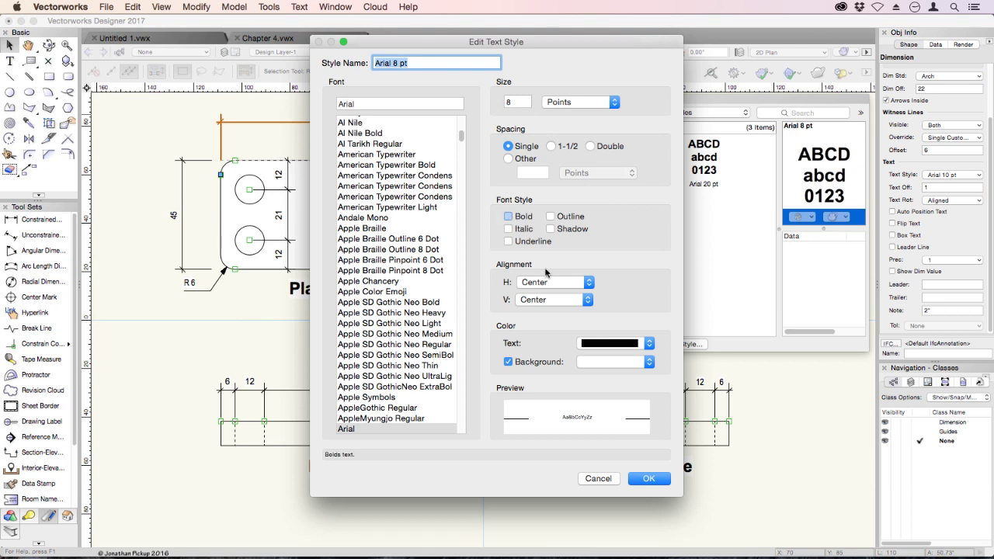
Step: Confirm the Arial 8 pt style edits and apply it to the top 2" dimension
left_click(651, 480)
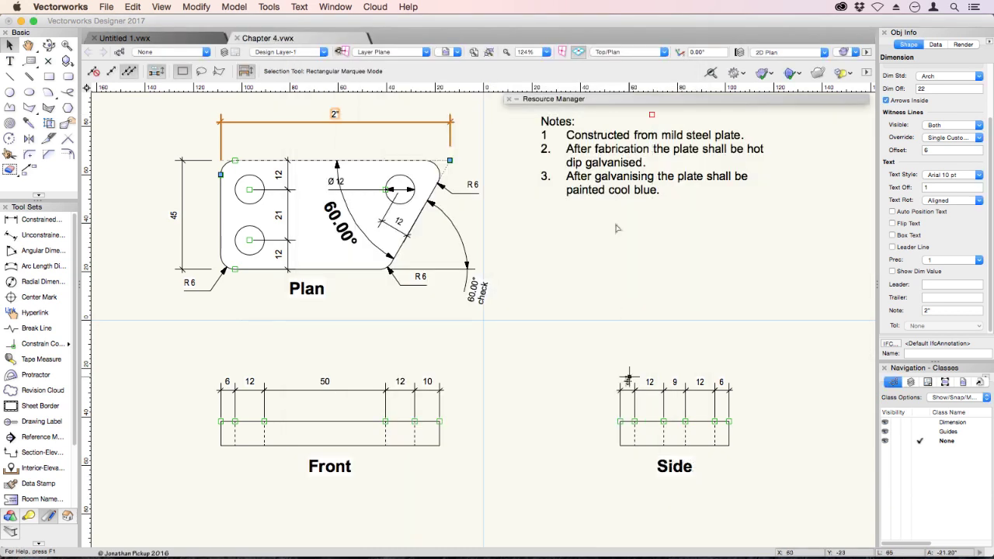
mouse_move(617, 99)
left_click(615, 145)
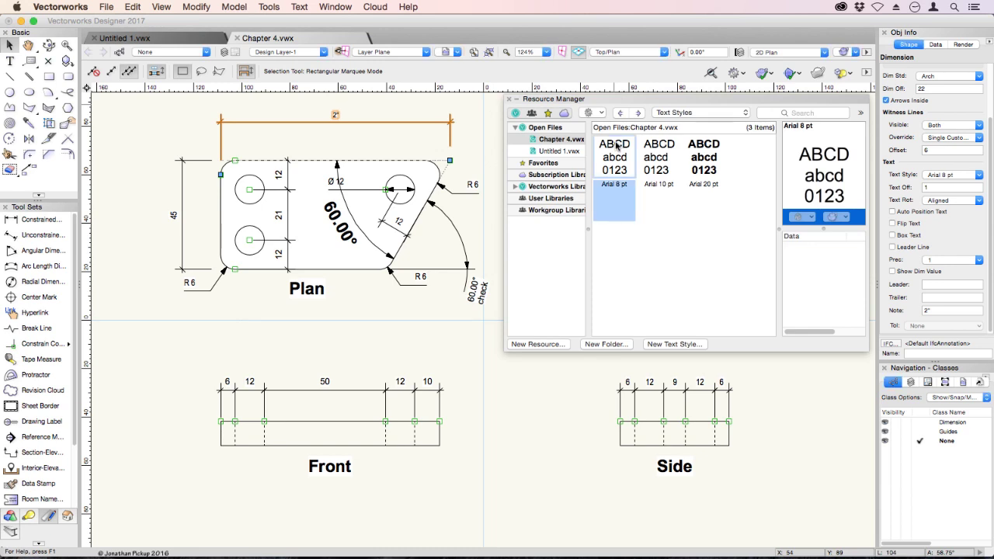